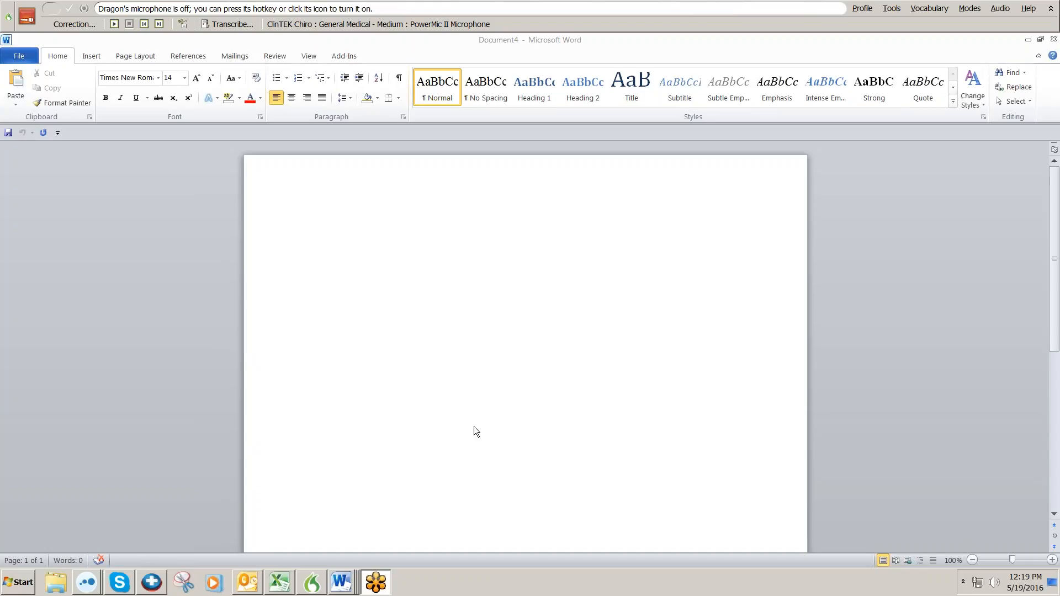
# Click into the blank Document4 so it is the active window for dictation.
pyautogui.click(367, 276)
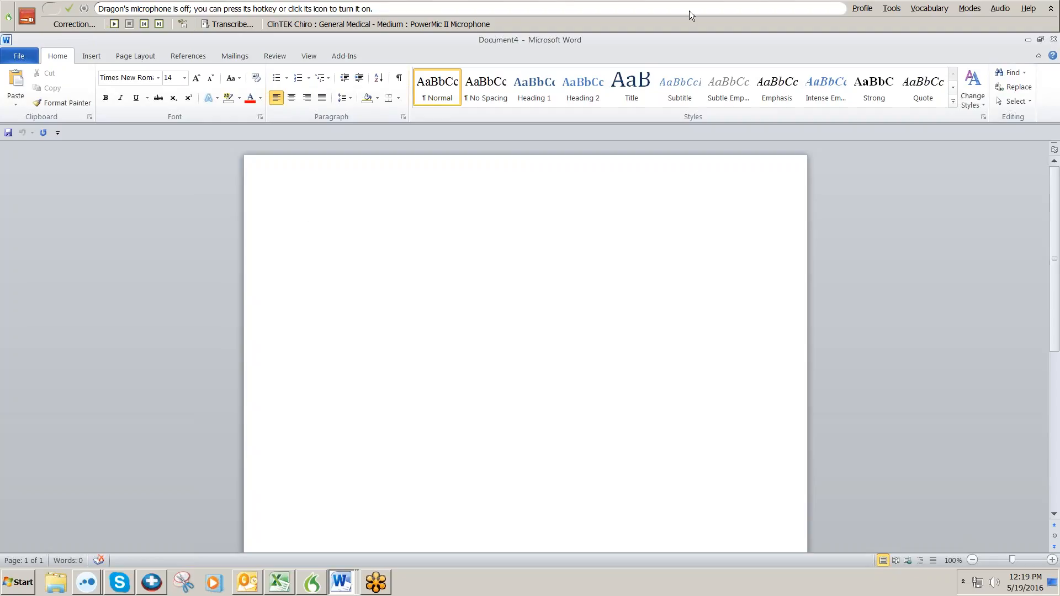
pyautogui.click(891, 8)
pyautogui.click(894, 137)
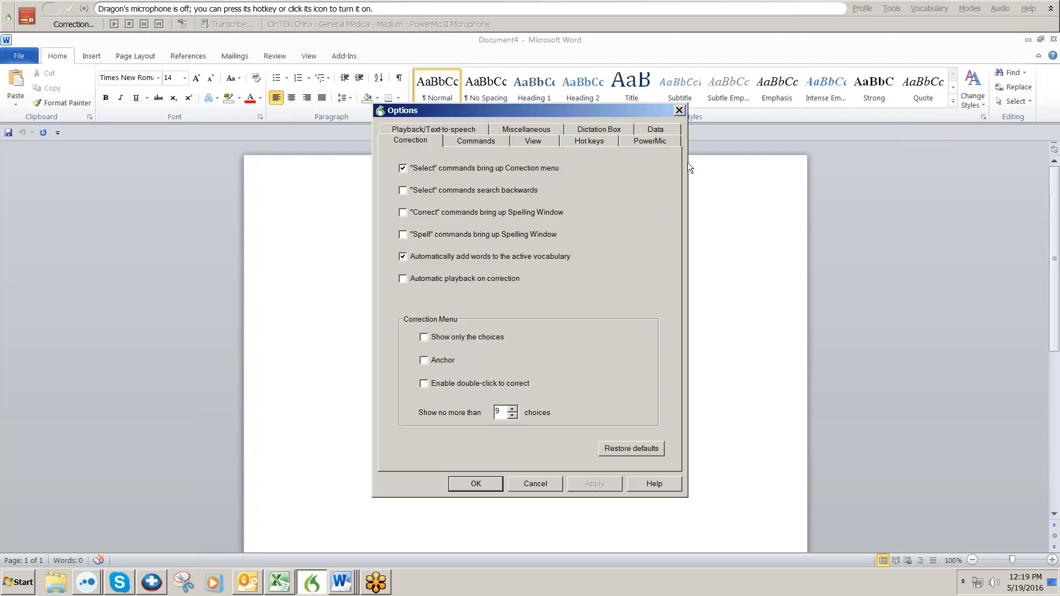
pyautogui.click(640, 141)
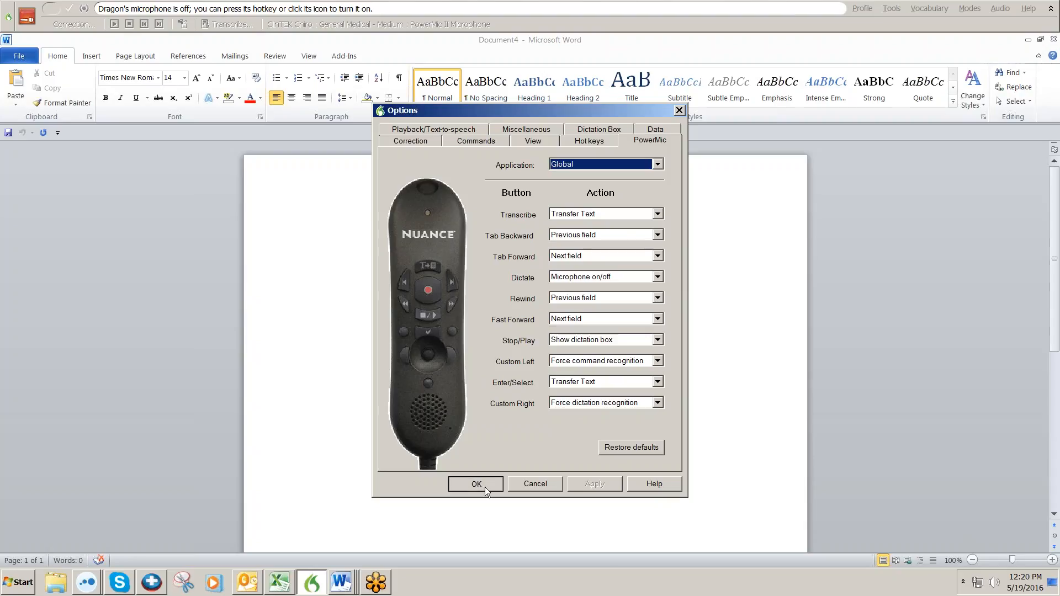
pyautogui.click(476, 484)
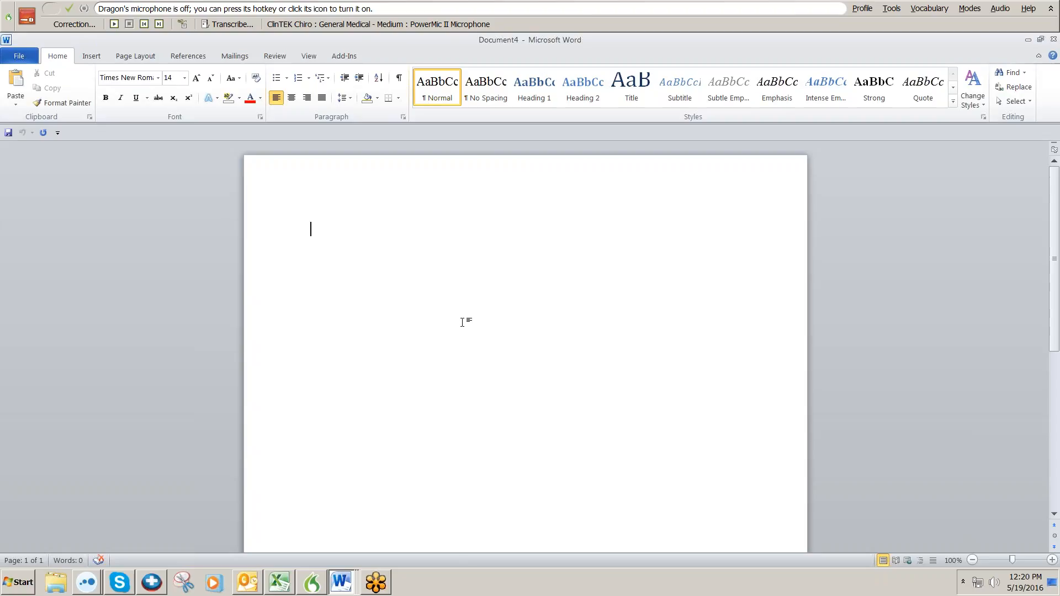
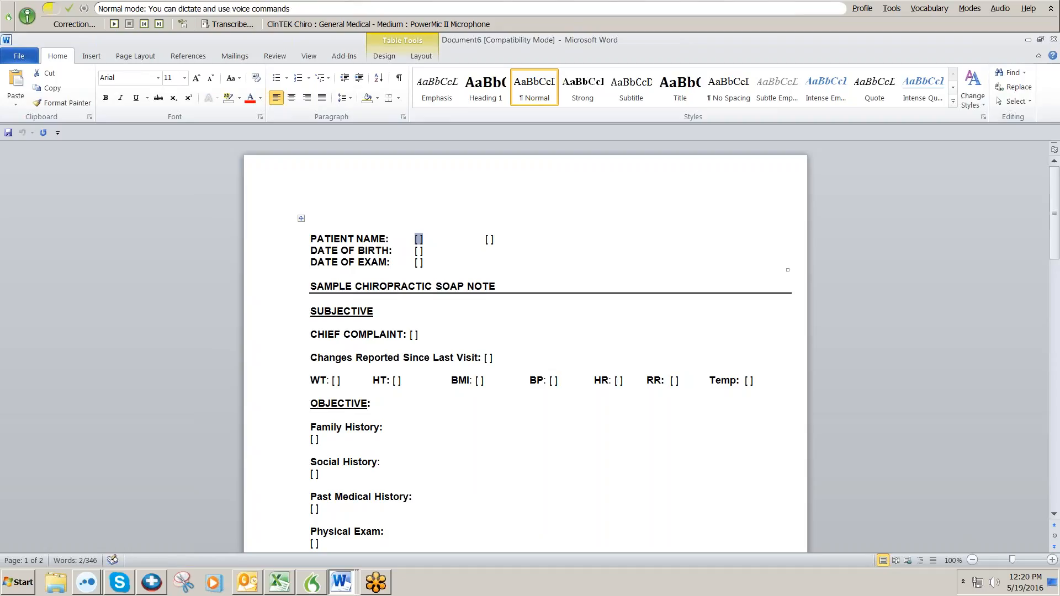
# Turn the Dragon microphone on and land in the SOAP template's first patient name field.
pyautogui.press('Tab')
pyautogui.hotkey('shift', 'Tab')
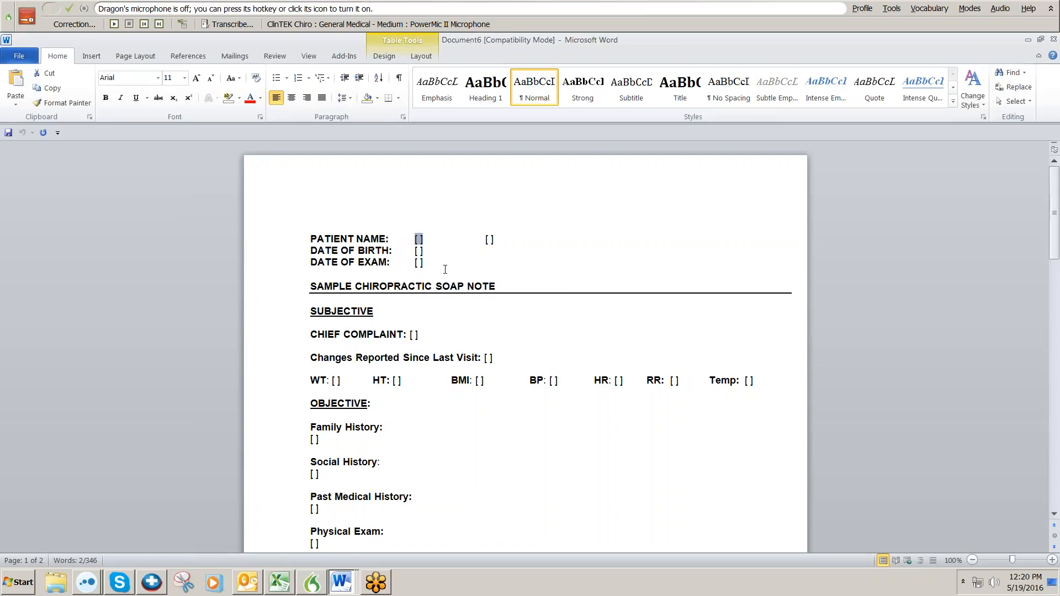
pyautogui.press('Tab')
pyautogui.hotkey('shift', 'Tab')
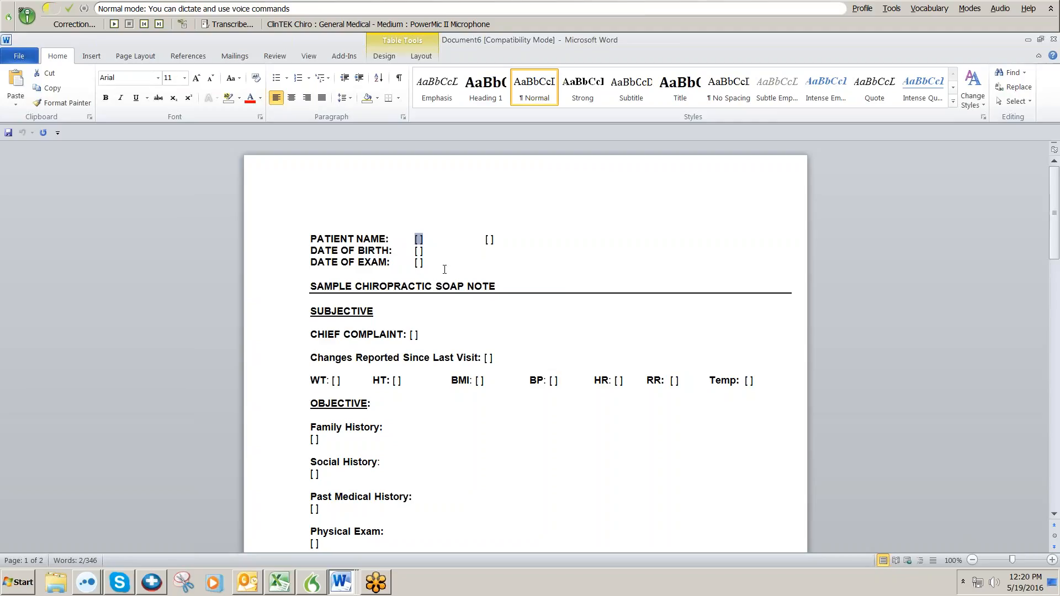
pyautogui.press('Tab')
pyautogui.press('Tab')
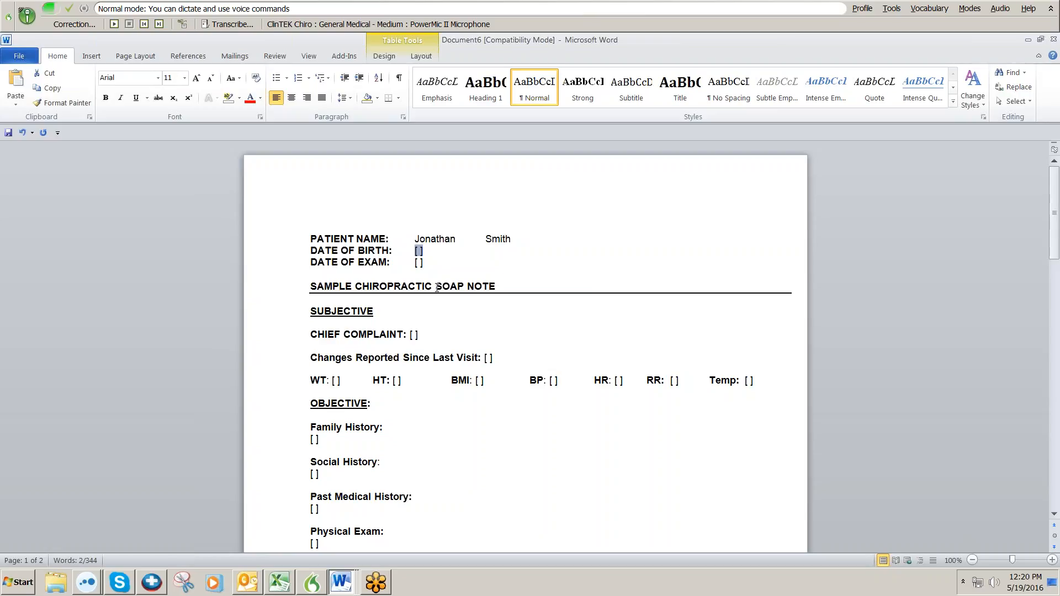
pyautogui.press('Tab')
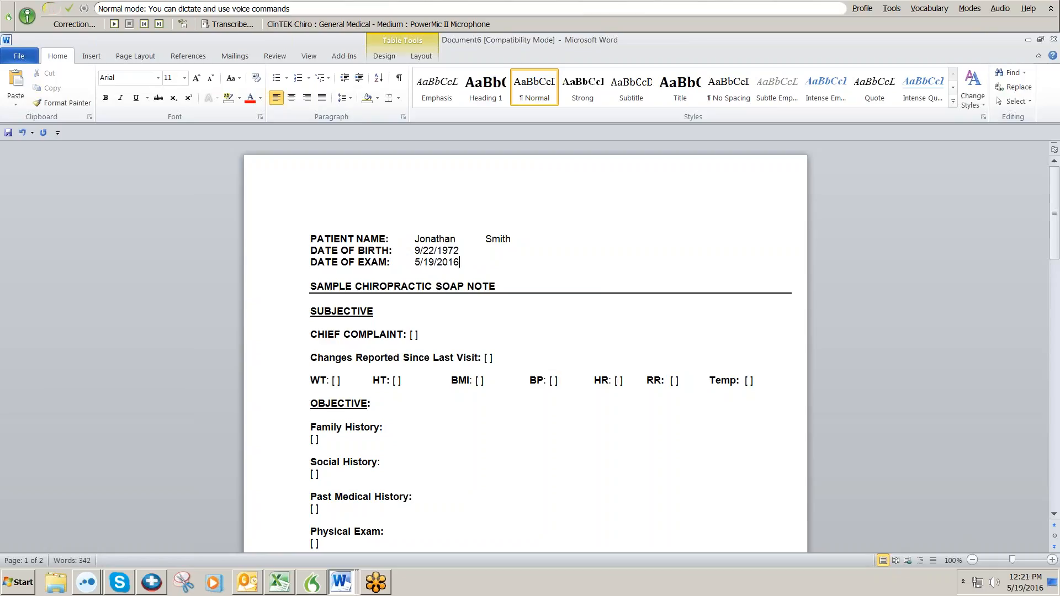
pyautogui.press('Tab')
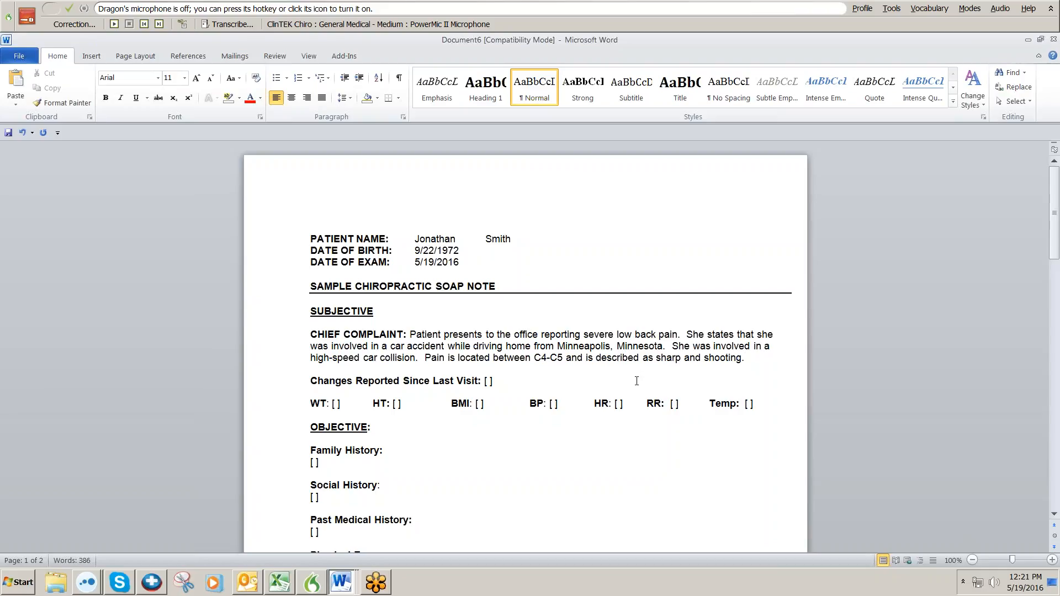
# Dictate 'neck' over 'low back' and 'L4-L5' over 'C4-C5' in the chief complaint.
pyautogui.press('KP_Add')
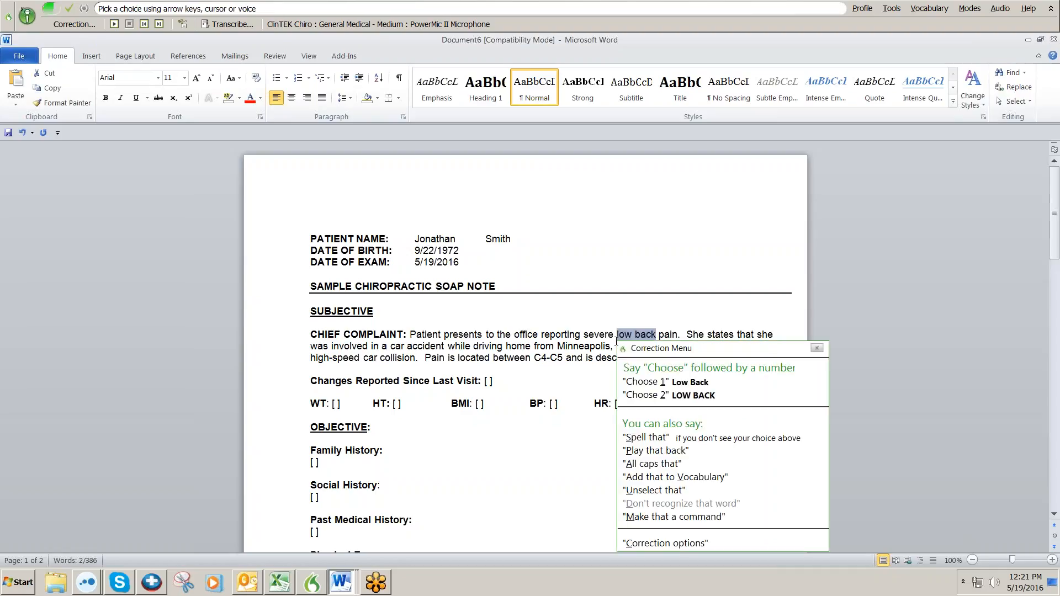
pyautogui.write('neck')
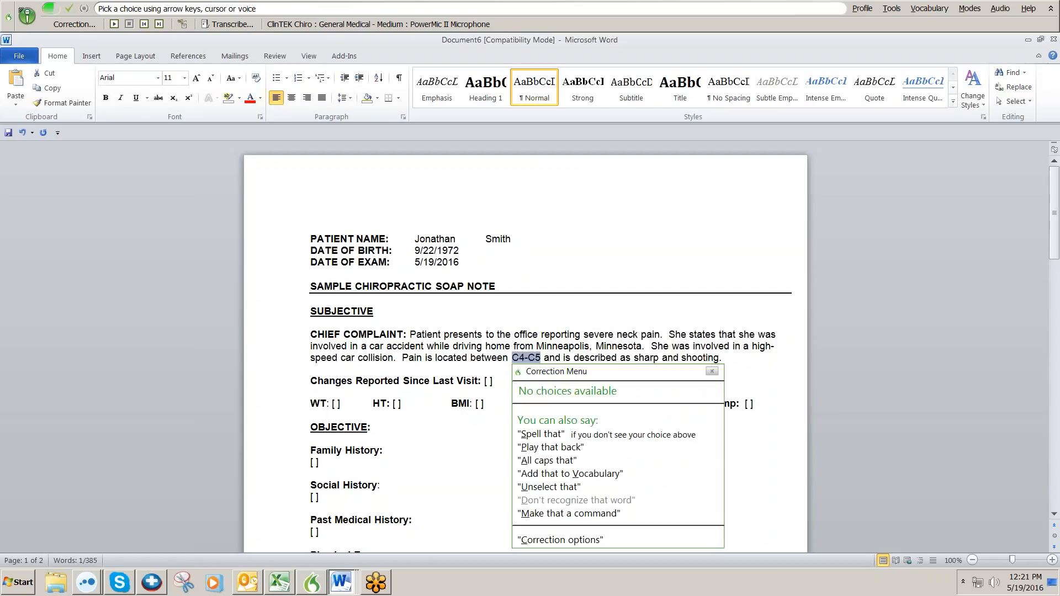
pyautogui.write('L4-L5')
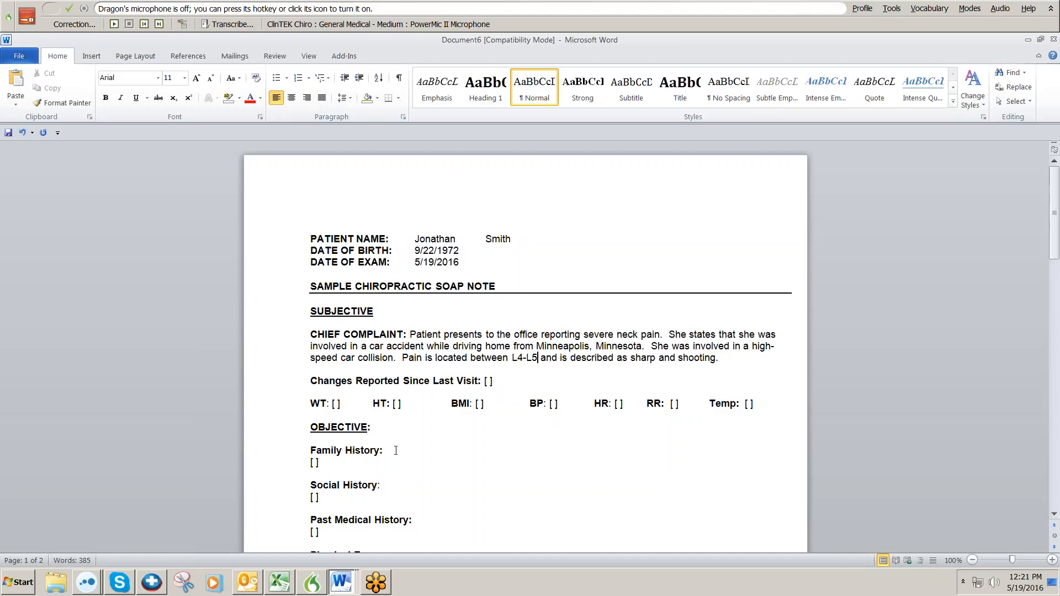
pyautogui.scroll(-1, 395, 451)
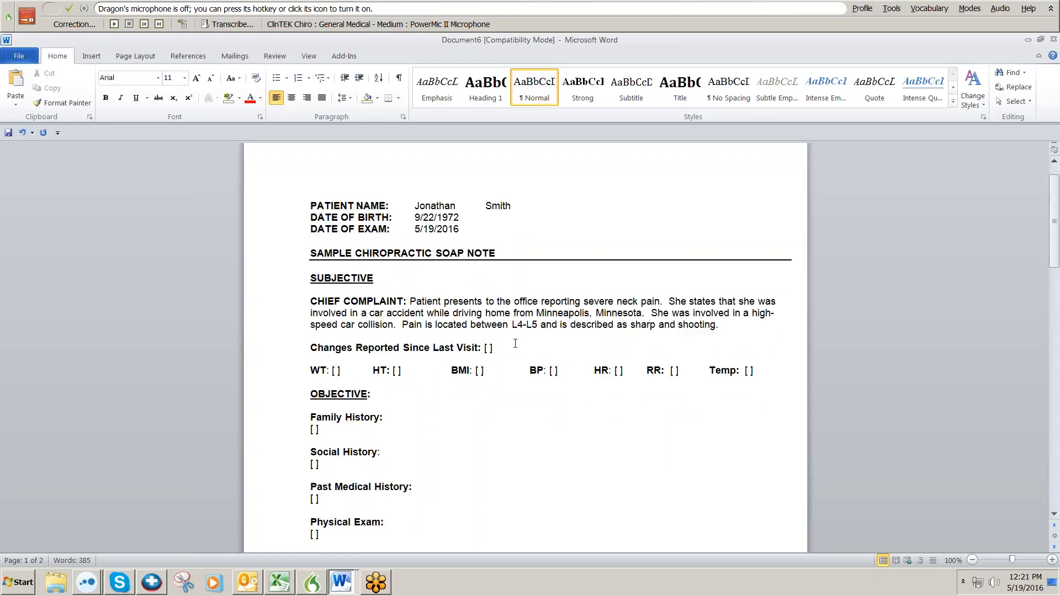
# Select the empty [ ] placeholder following the Physical Exam heading.
pyautogui.scroll(-2, 411, 414)
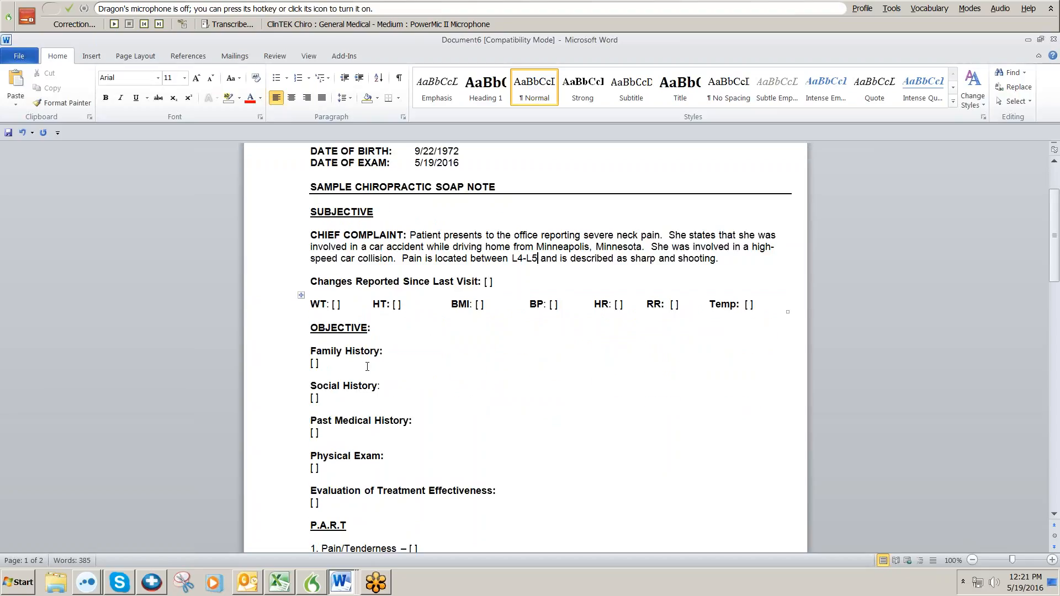
pyautogui.scroll(-2, 370, 451)
pyautogui.click(389, 391)
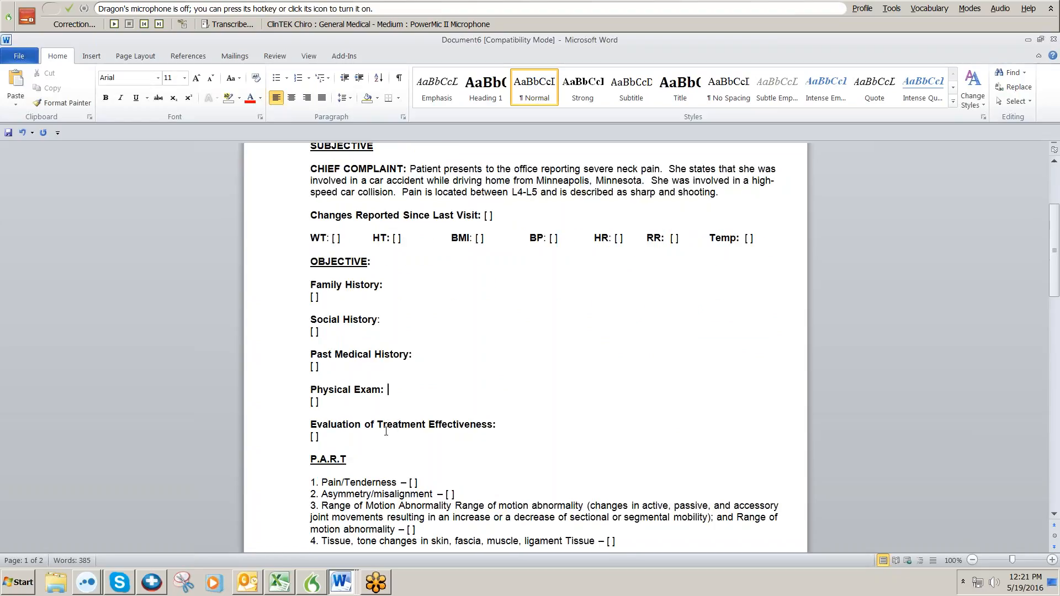
pyautogui.press('F11')
pyautogui.scroll(-3, 381, 436)
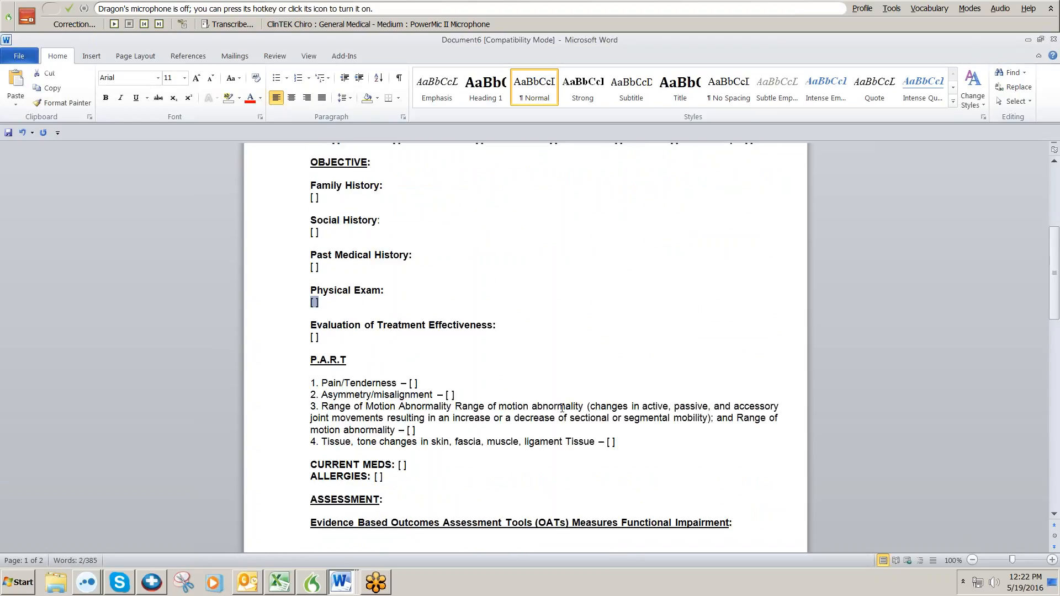
pyautogui.scroll(4, 508, 360)
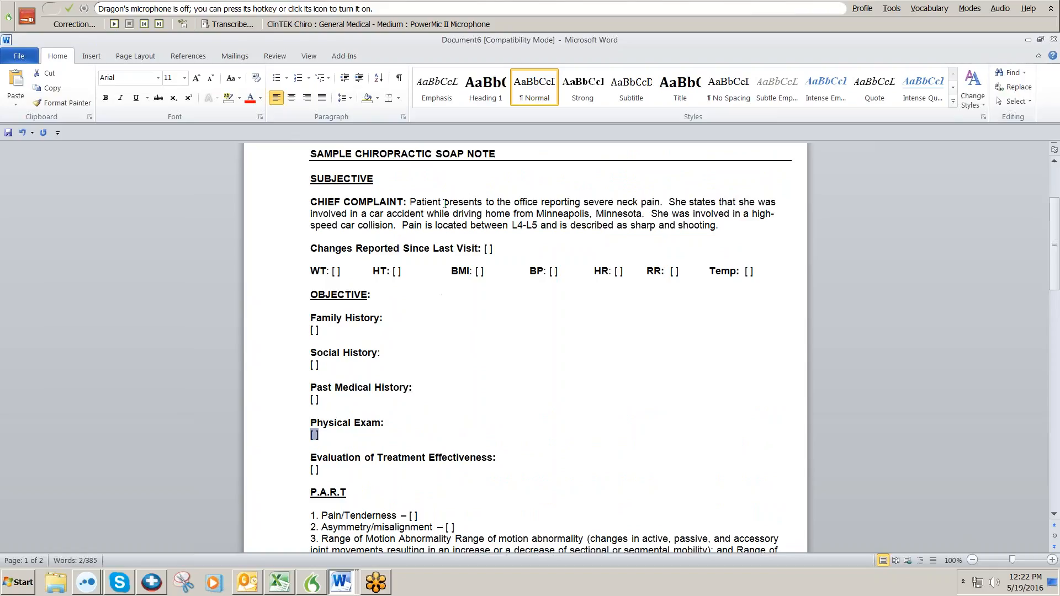
pyautogui.scroll(-3, 435, 415)
pyautogui.scroll(-2, 435, 415)
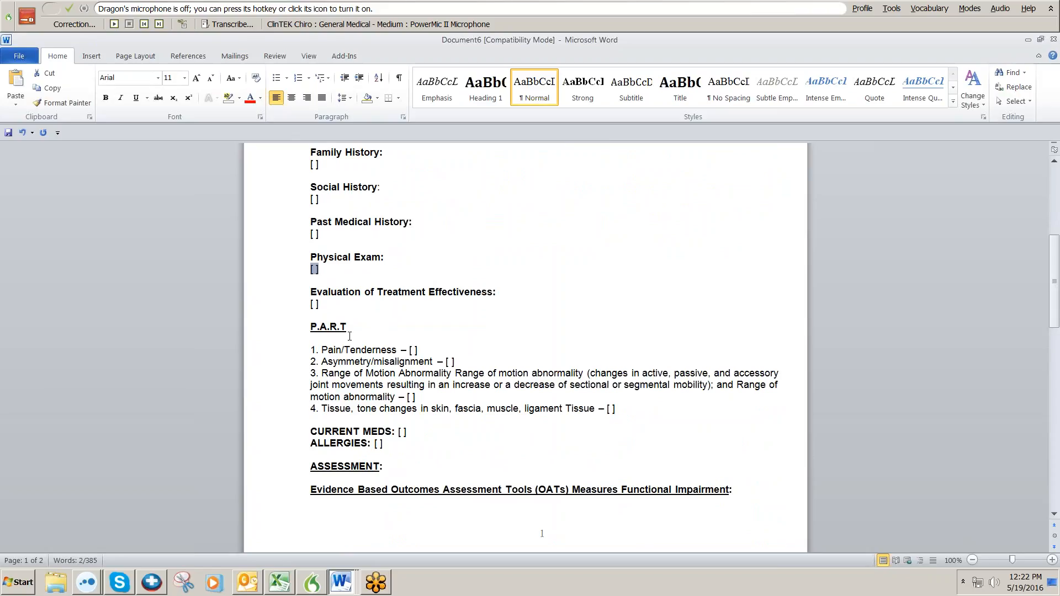
# Insert the bracketed normal exam findings, General through Foot, with a Dragon auto-text command.
pyautogui.press('KP_Add')
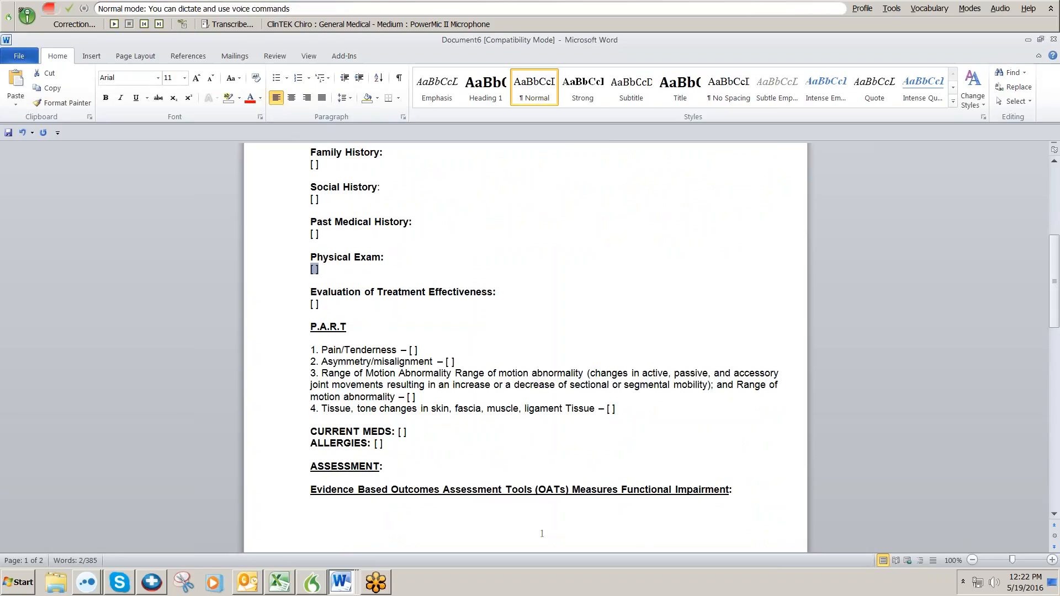
pyautogui.press('KP_Add')
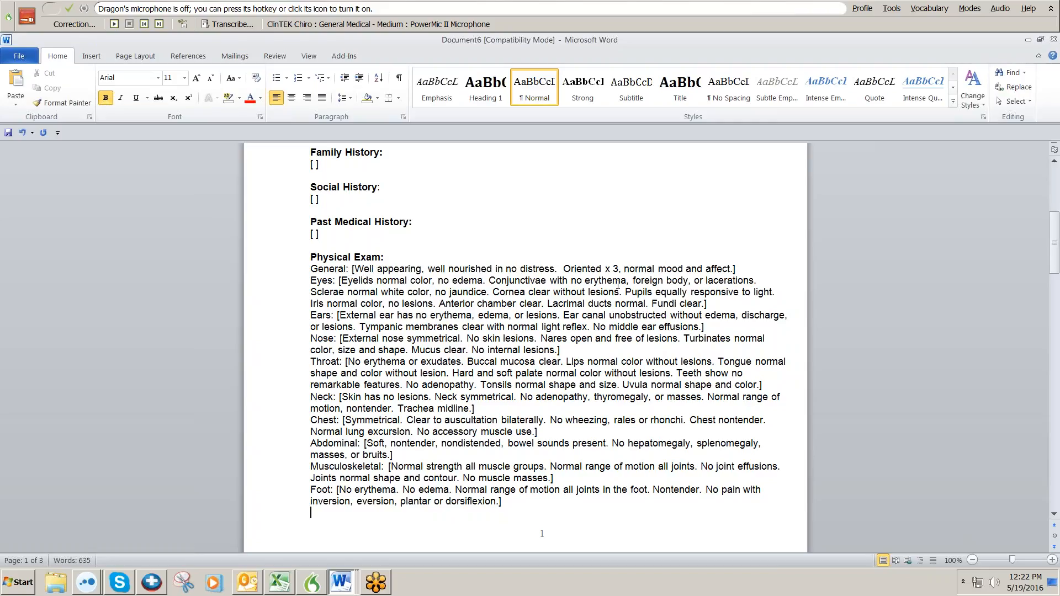
# Replace the Neck findings with 'Severe tenderness noted. Limited range of motion.'.
pyautogui.hotkey('shift', 'Tab')
pyautogui.hotkey('shift', 'Tab')
pyautogui.hotkey('shift', 'Tab')
pyautogui.hotkey('shift', 'Tab')
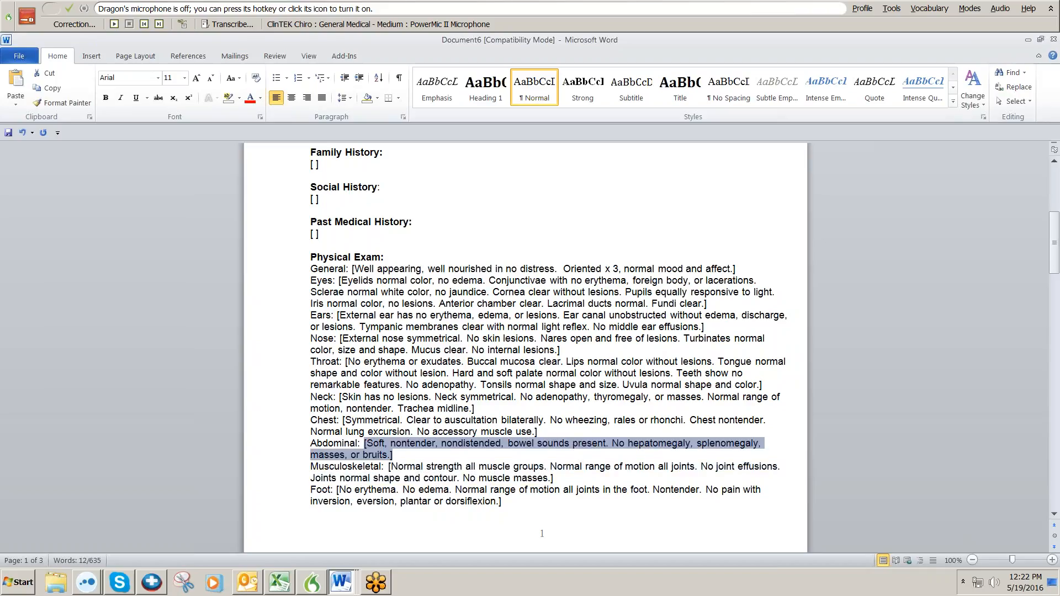
pyautogui.hotkey('shift', 'Tab')
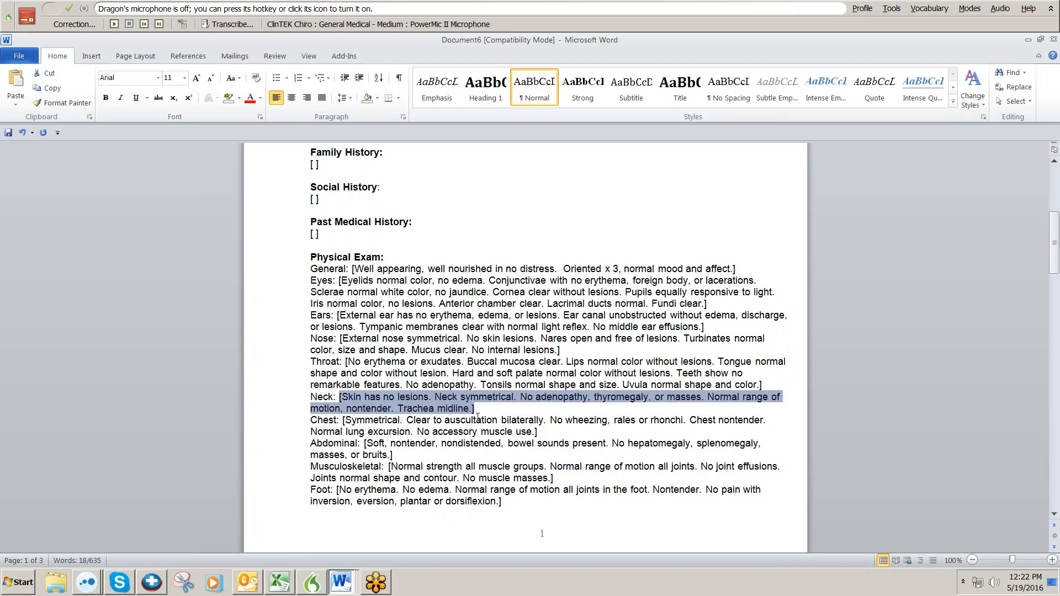
pyautogui.press('Tab')
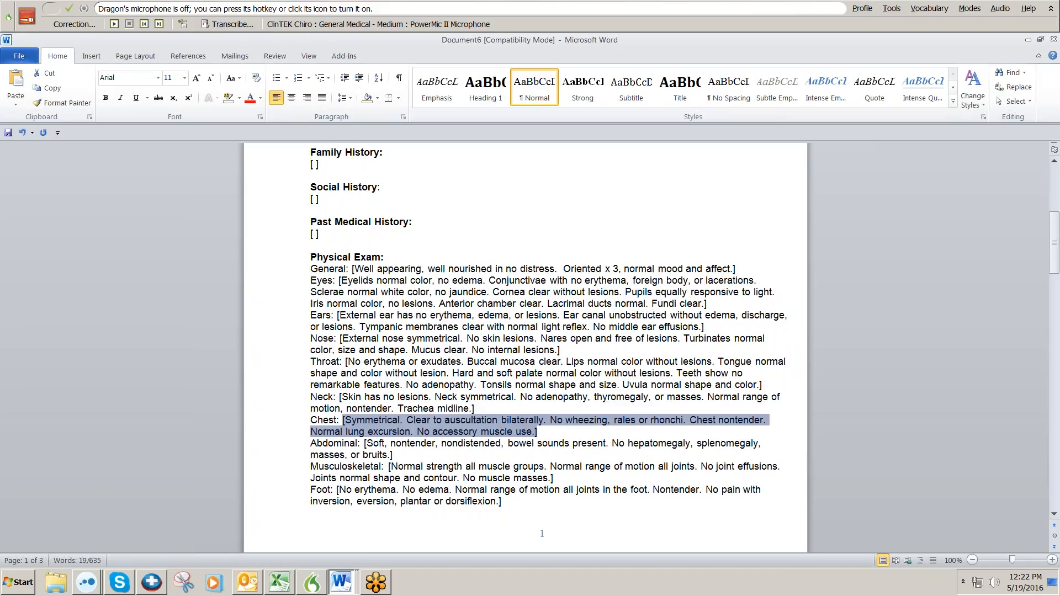
pyautogui.hotkey('shift', 'Tab')
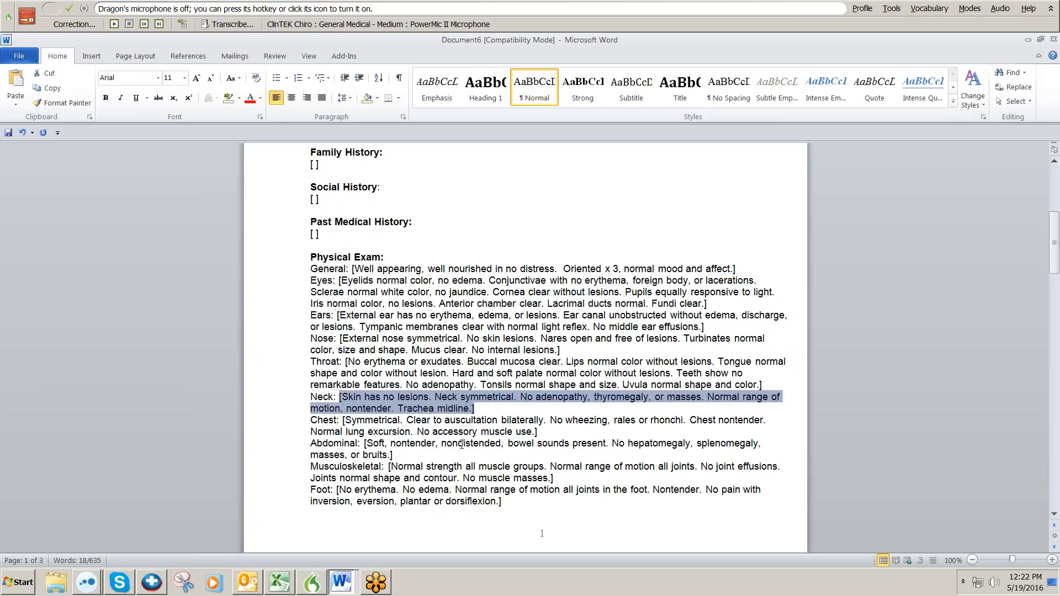
pyautogui.press('KP_Add')
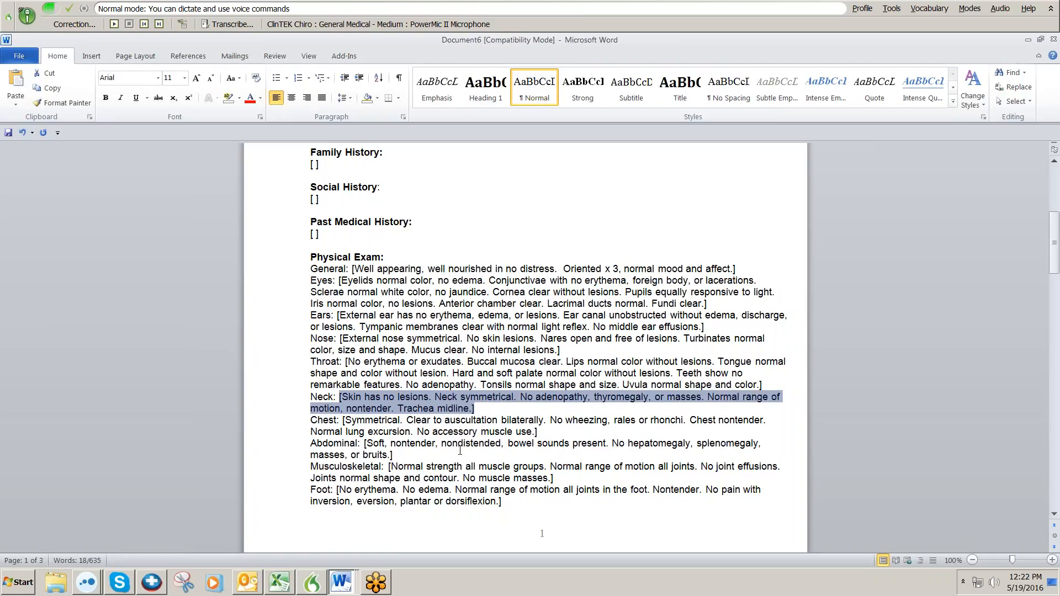
pyautogui.write('Severe tenderness noted.')
pyautogui.press('KP_Add')
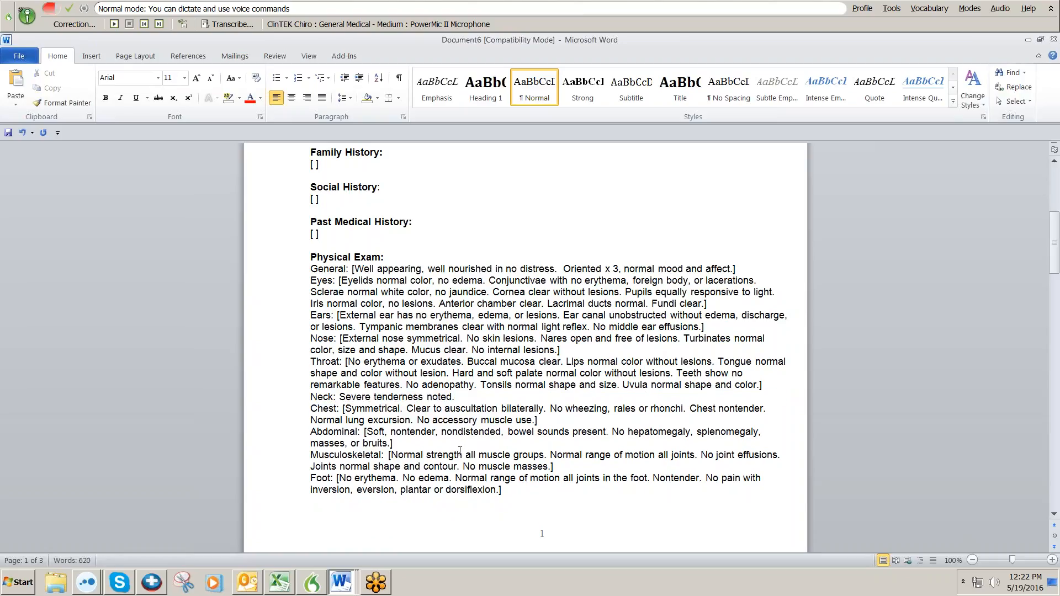
pyautogui.press('KP_Add')
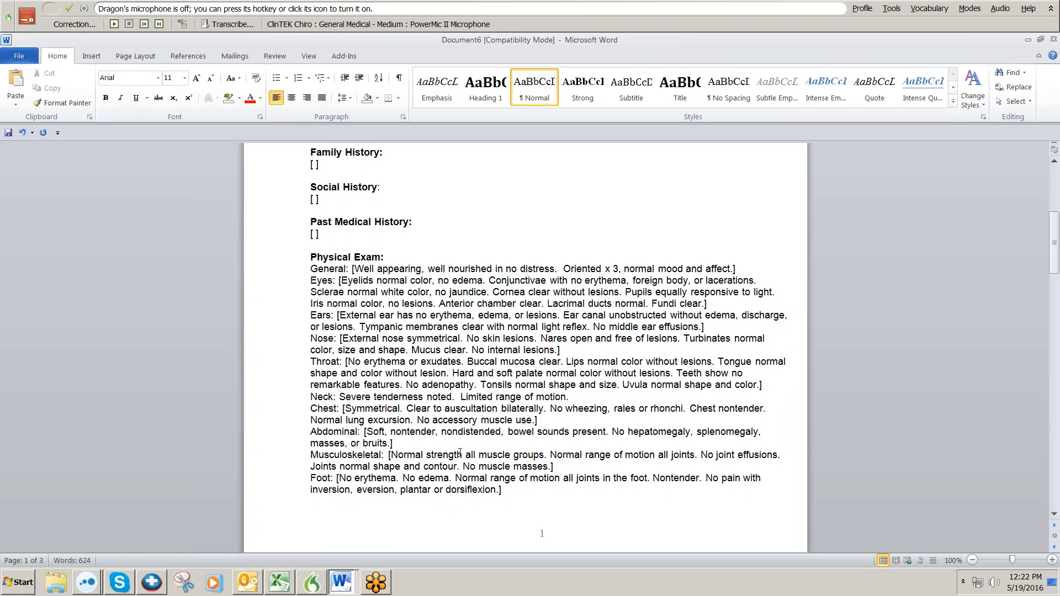
# Enter Current Meds 'Tramadol. Ibuprofen 800 mg as needed.' and Allergies 'No known allergies noted'.
pyautogui.scroll(-10, 470, 462)
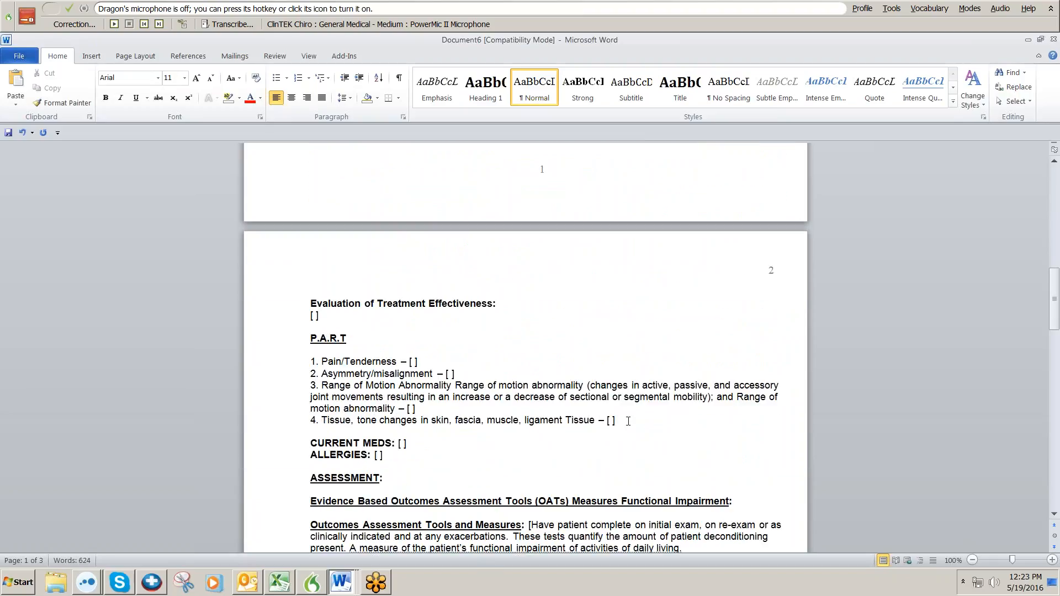
pyautogui.click(627, 426)
pyautogui.hotkey('ctrl', 'shift', 'n')
pyautogui.press('KP_Add')
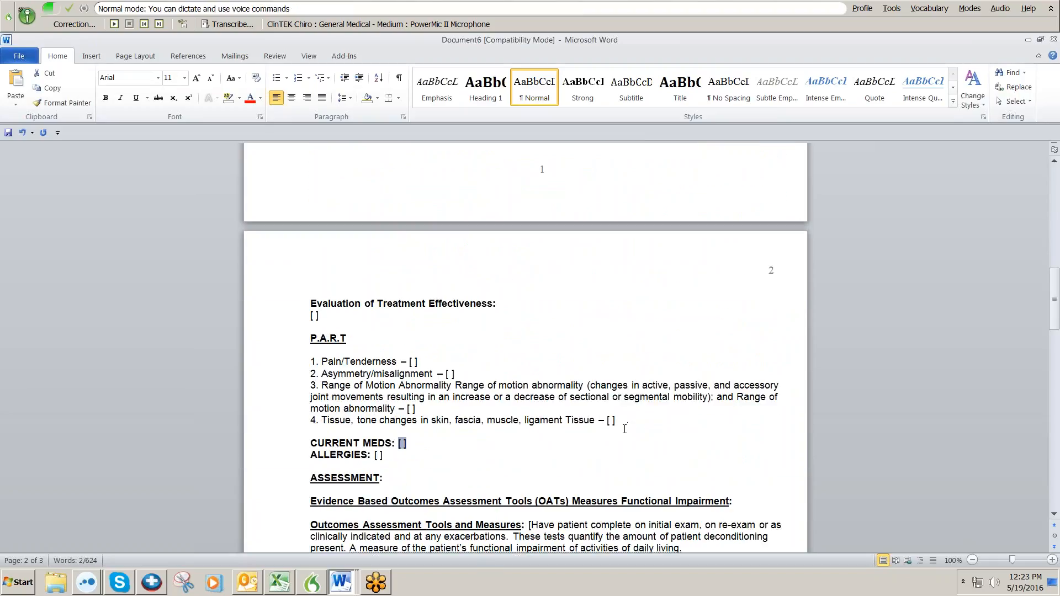
pyautogui.write('Tramadol.')
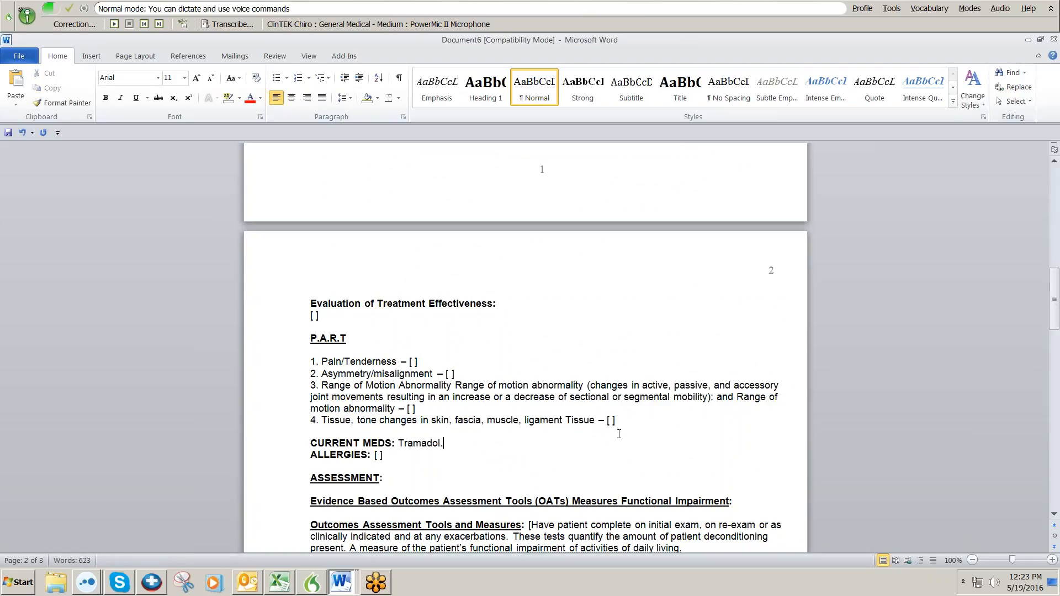
pyautogui.write('  Ibuprofen 800 mg as needed.')
pyautogui.press('Tab')
pyautogui.write('No known')
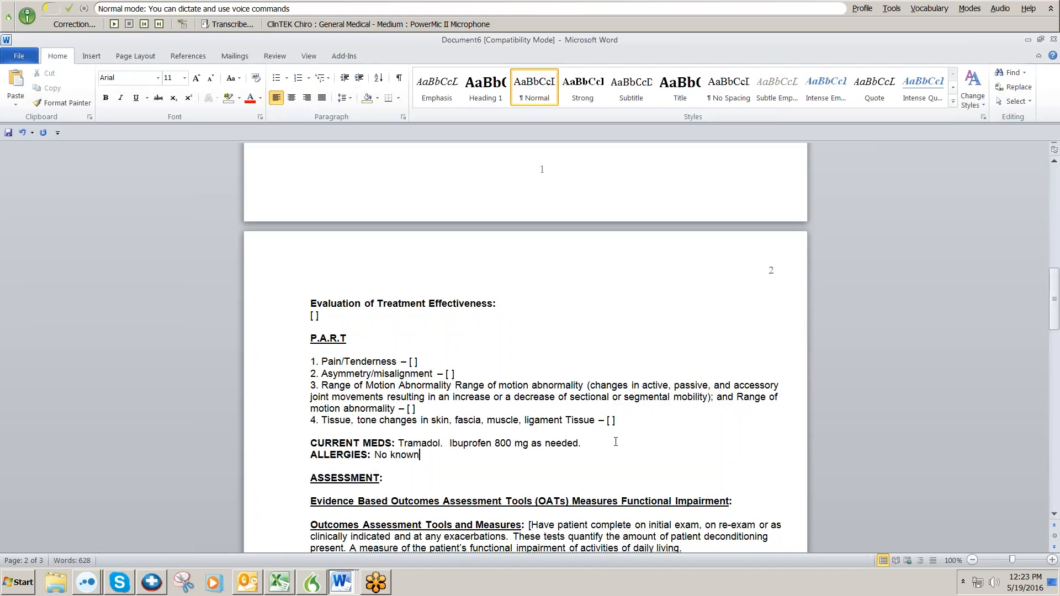
pyautogui.write(' allergies noted')
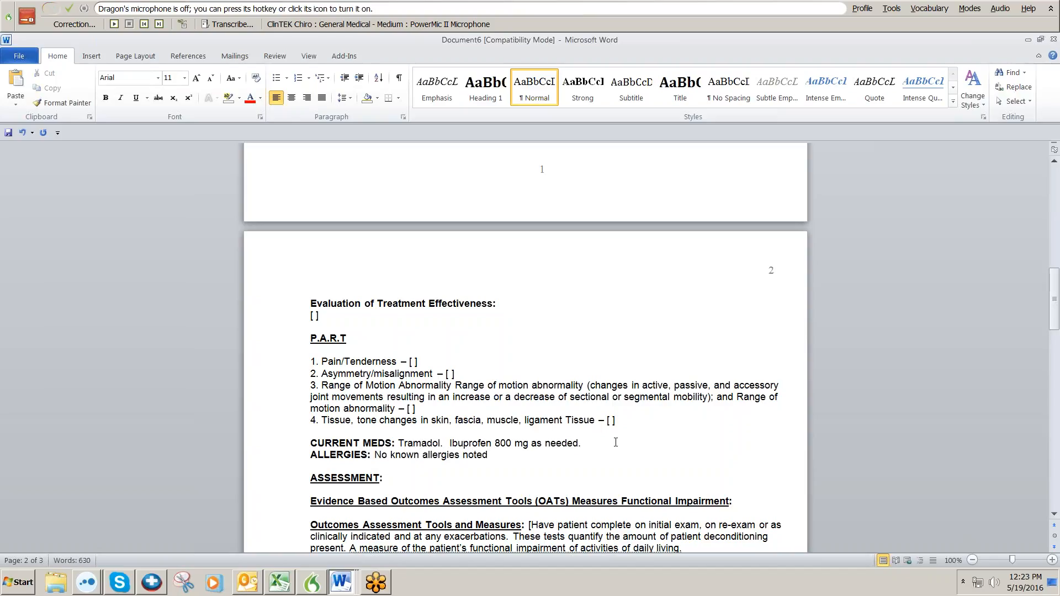
# Select the empty Treatment Plan field and switch dictation on to fill it.
pyautogui.scroll(-10, 615, 442)
pyautogui.scroll(-5, 616, 444)
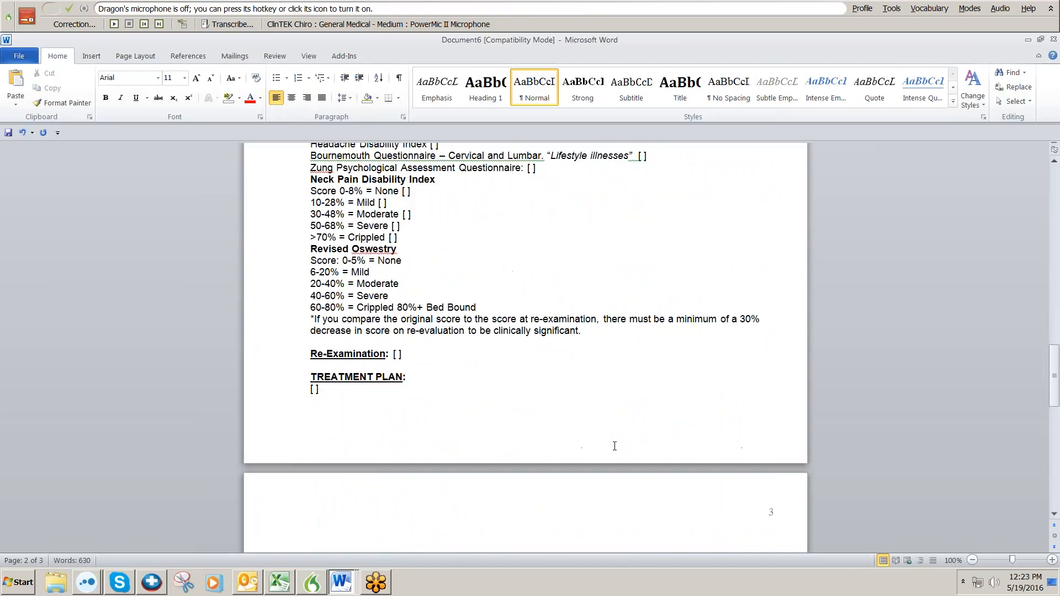
pyautogui.click(425, 373)
pyautogui.press('Down')
pyautogui.hotkey('shift', 'Home')
pyautogui.press('KP_Add')
# Enter Radiology 'MRI scheduled for next Tuesday.' and Follow Up '2 weeks post MRI'.
pyautogui.scroll(-7, 390, 360)
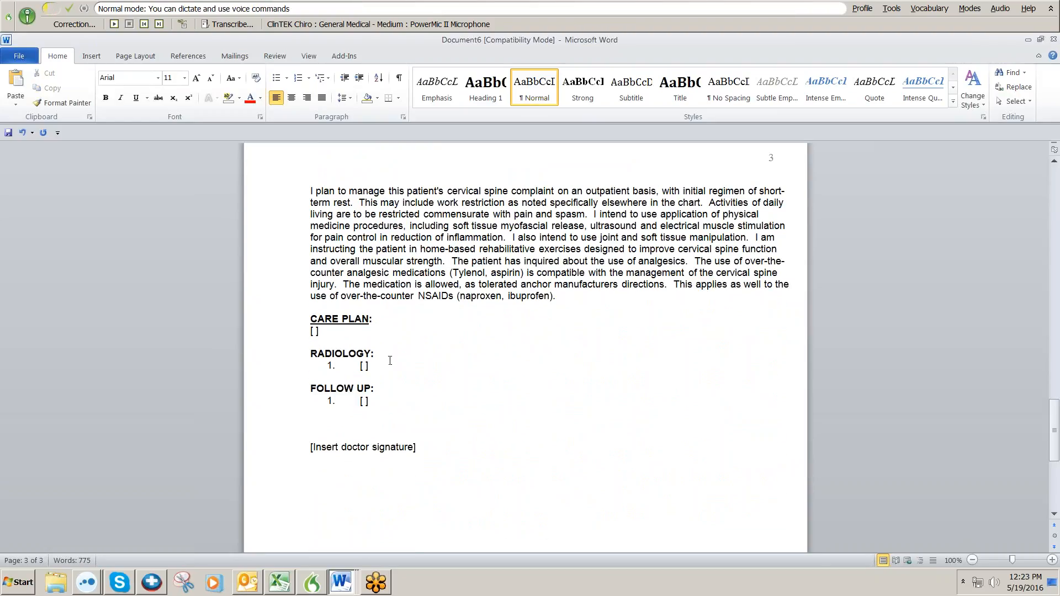
pyautogui.click(390, 366)
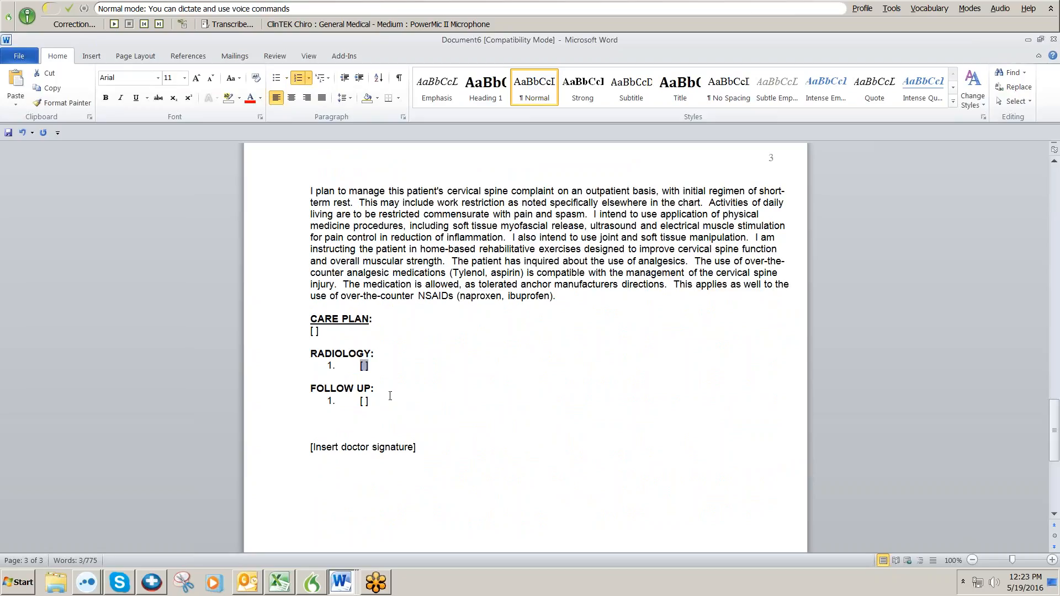
pyautogui.write('MRI scheduled for next Tuesday.')
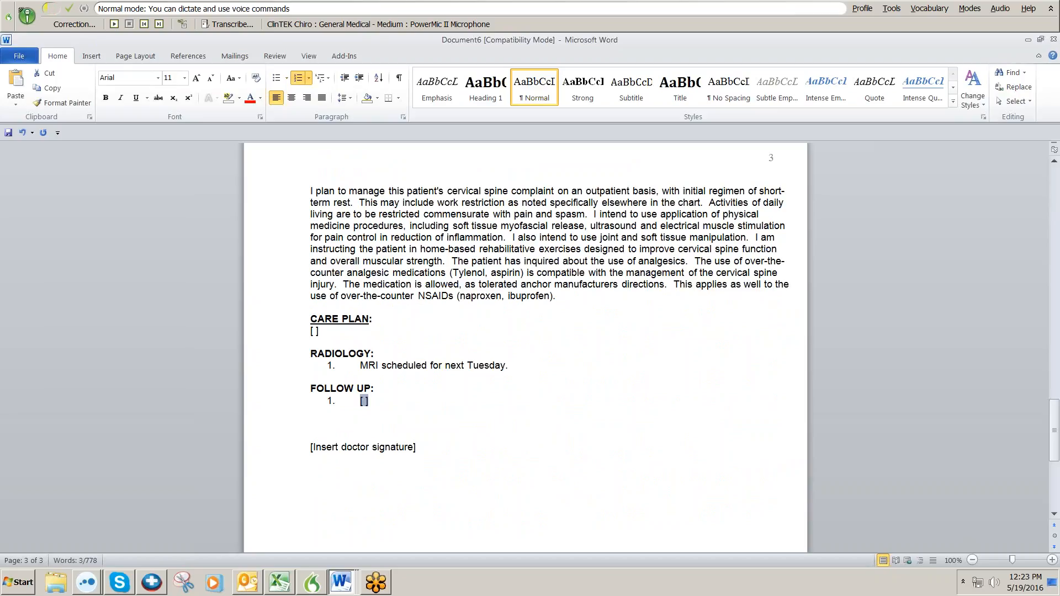
pyautogui.write('2 weeks post MRI')
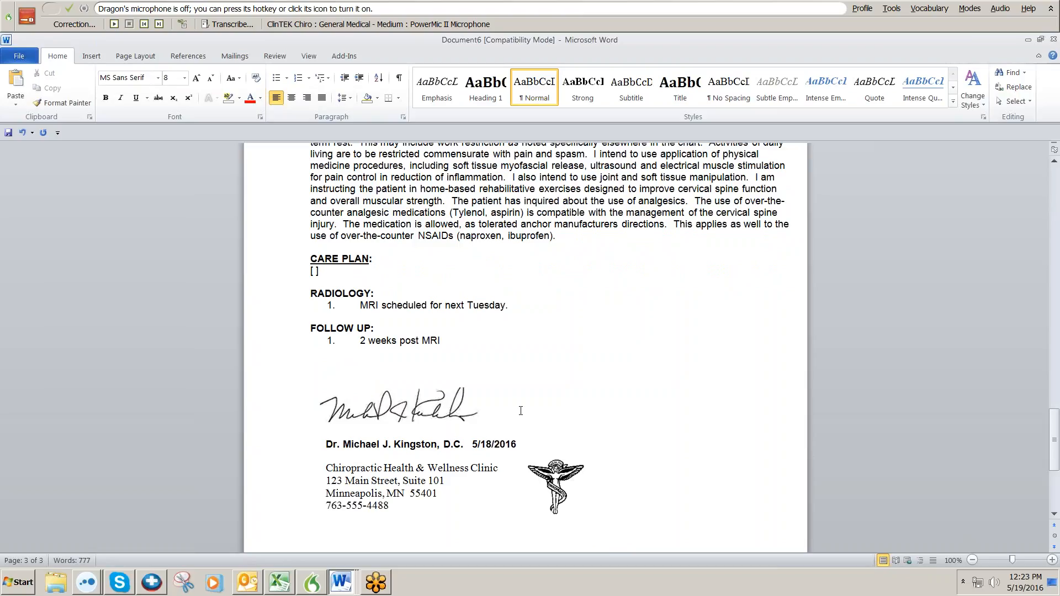
pyautogui.scroll(8, 515, 422)
pyautogui.scroll(20, 515, 423)
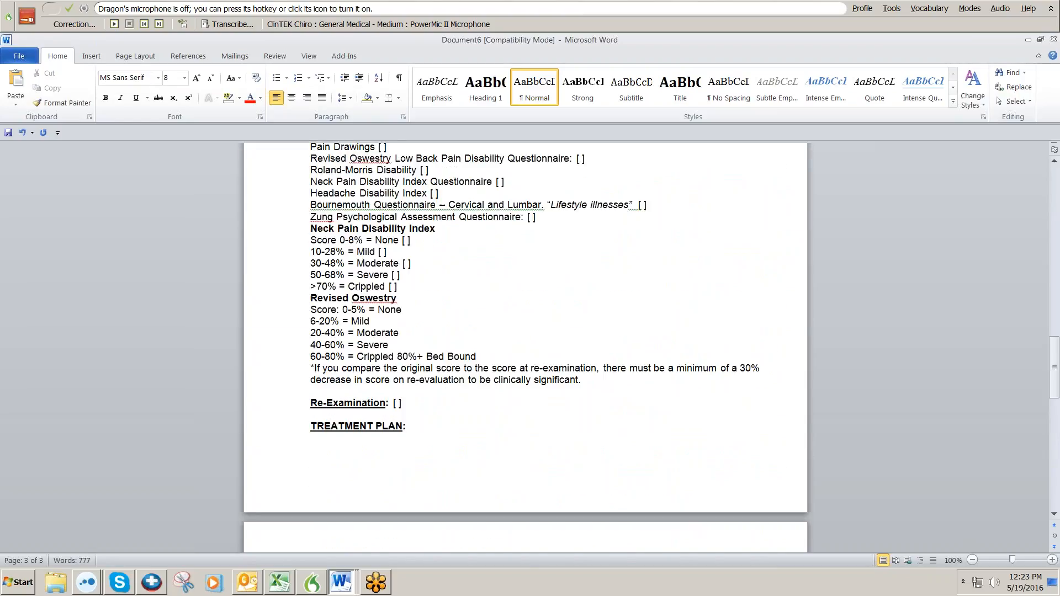
pyautogui.scroll(13, 515, 427)
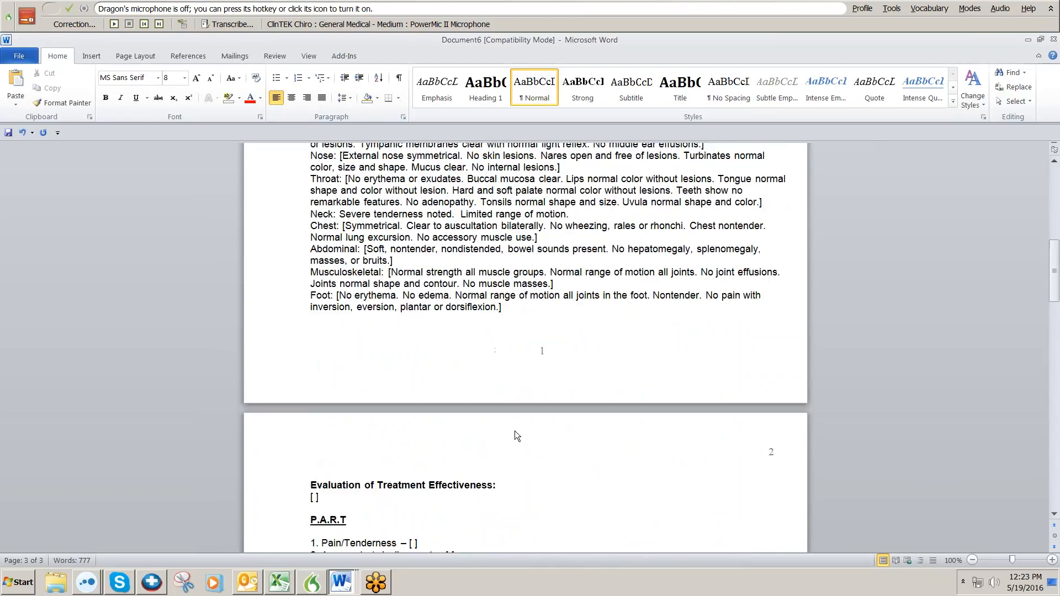
pyautogui.scroll(4, 515, 430)
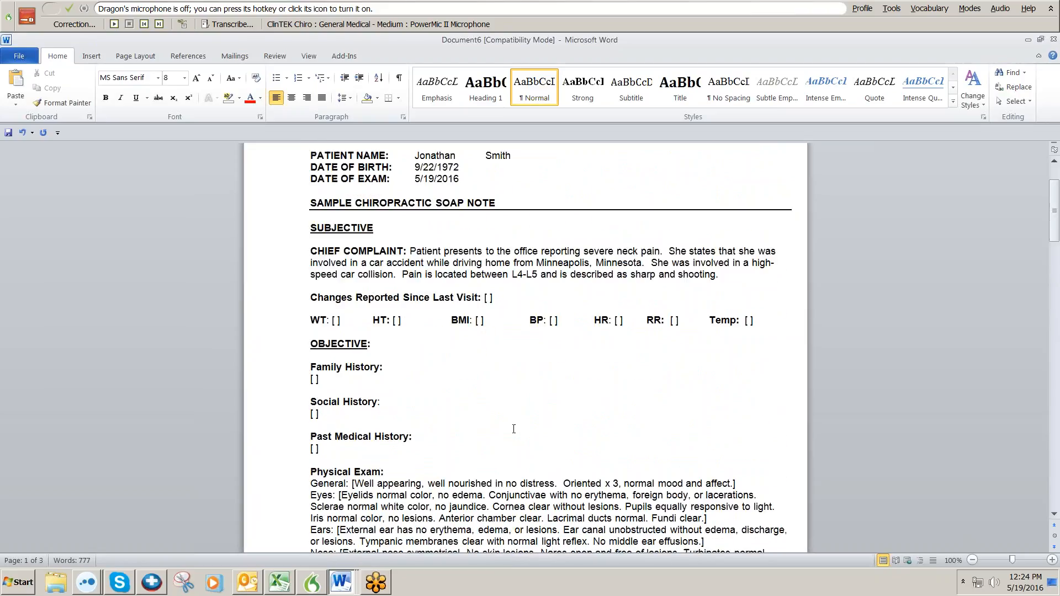
pyautogui.scroll(-5, 515, 429)
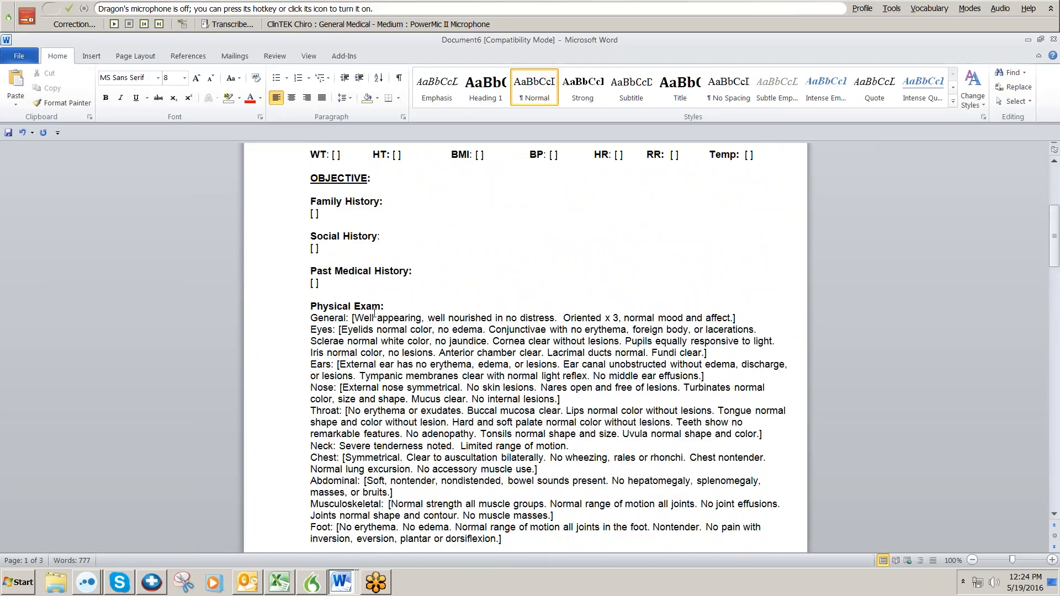
pyautogui.click(355, 318)
pyautogui.scroll(3, 382, 320)
# Remove all square-bracket placeholders from the note with a Dragon voice command.
pyautogui.press('KP_Add')
pyautogui.hotkey('ctrl', 'End')
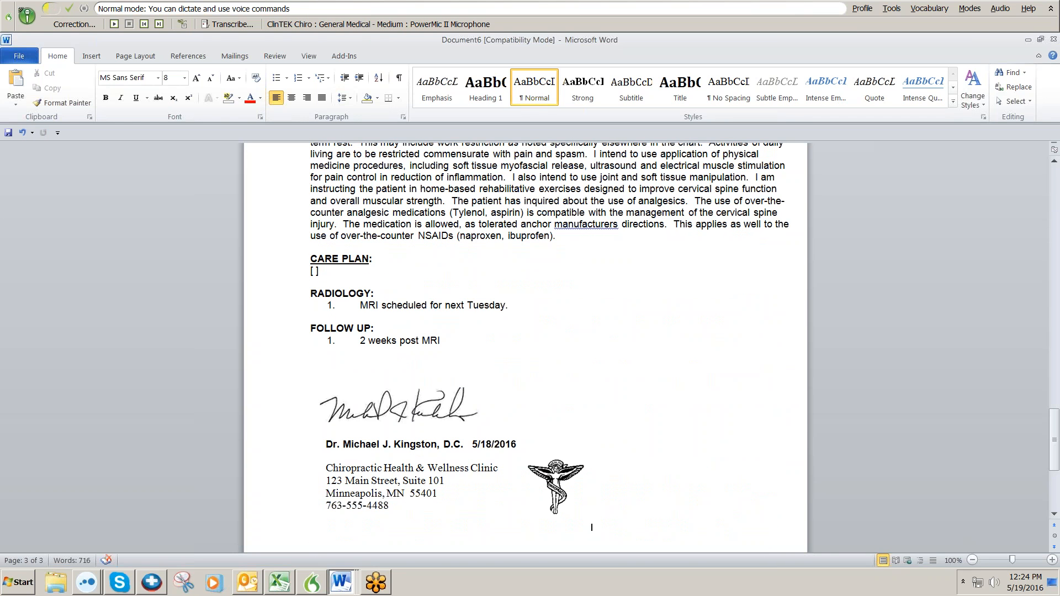
pyautogui.scroll(15, 459, 441)
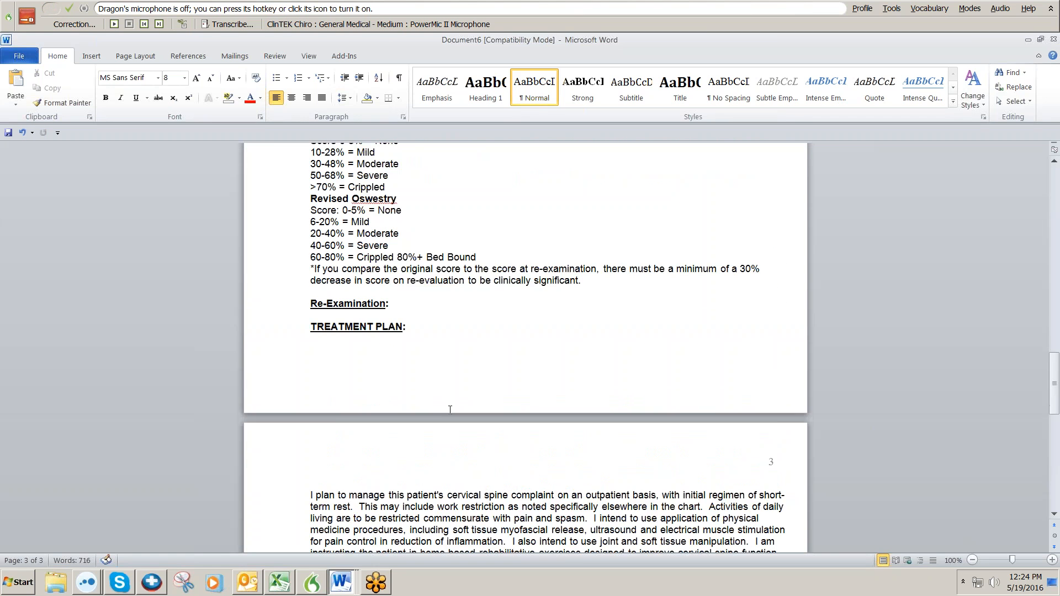
pyautogui.scroll(14, 459, 440)
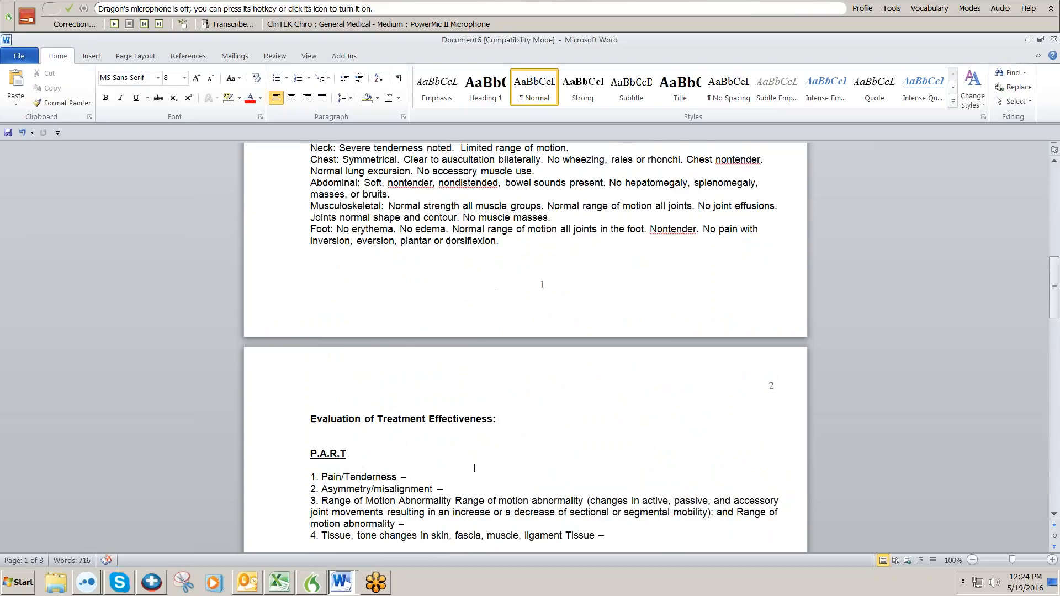
pyautogui.scroll(12, 471, 456)
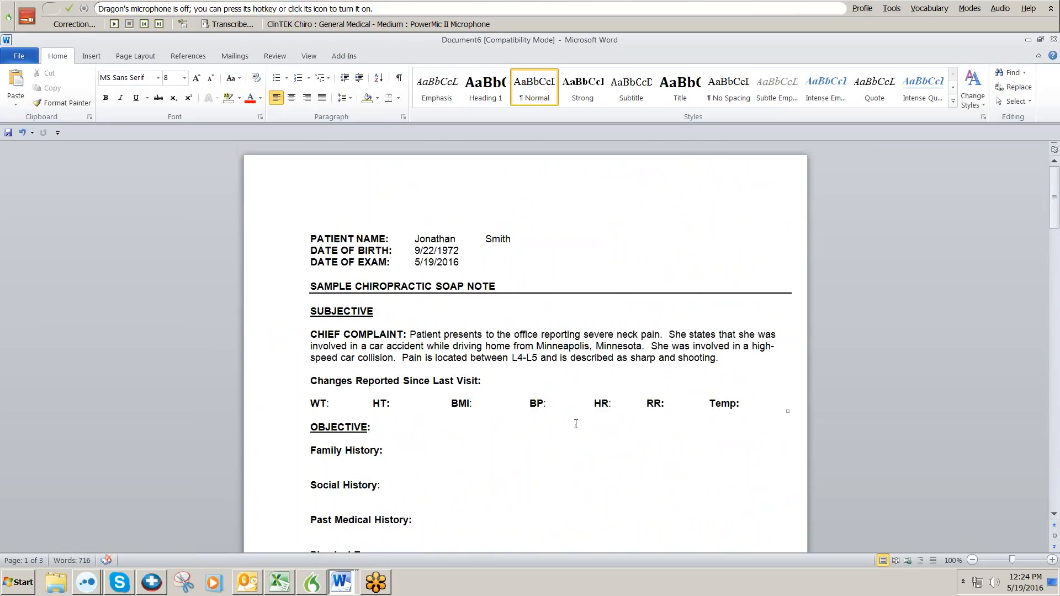
# Scroll through every page to confirm no brackets remain, then turn the mic back on.
pyautogui.scroll(-5, 444, 456)
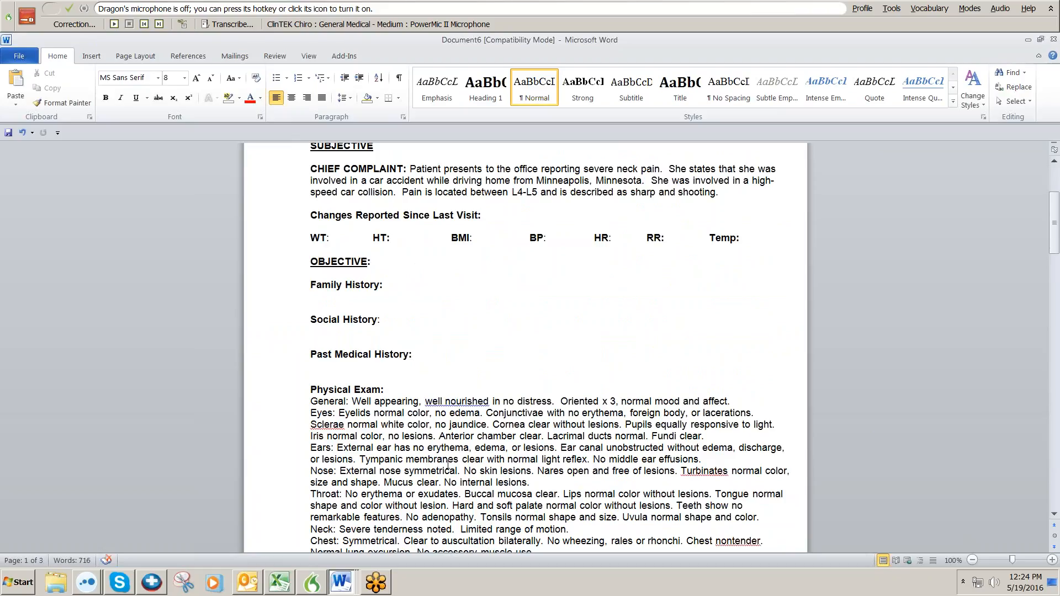
pyautogui.scroll(-8, 470, 387)
pyautogui.scroll(-10, 469, 409)
pyautogui.scroll(-7, 473, 423)
pyautogui.scroll(-11, 475, 427)
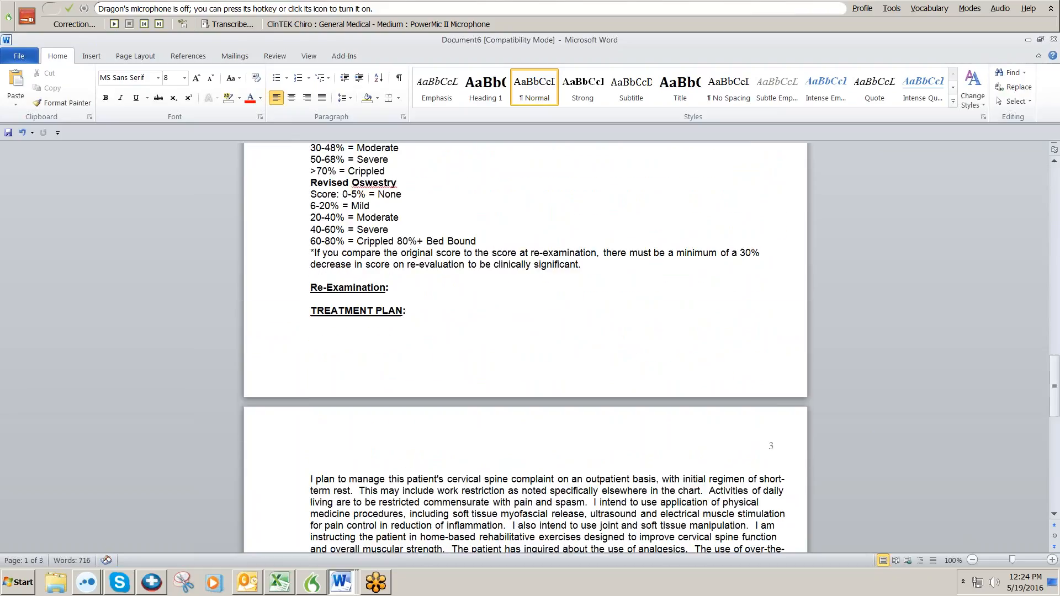
pyautogui.scroll(4, 475, 427)
pyautogui.scroll(20, 524, 348)
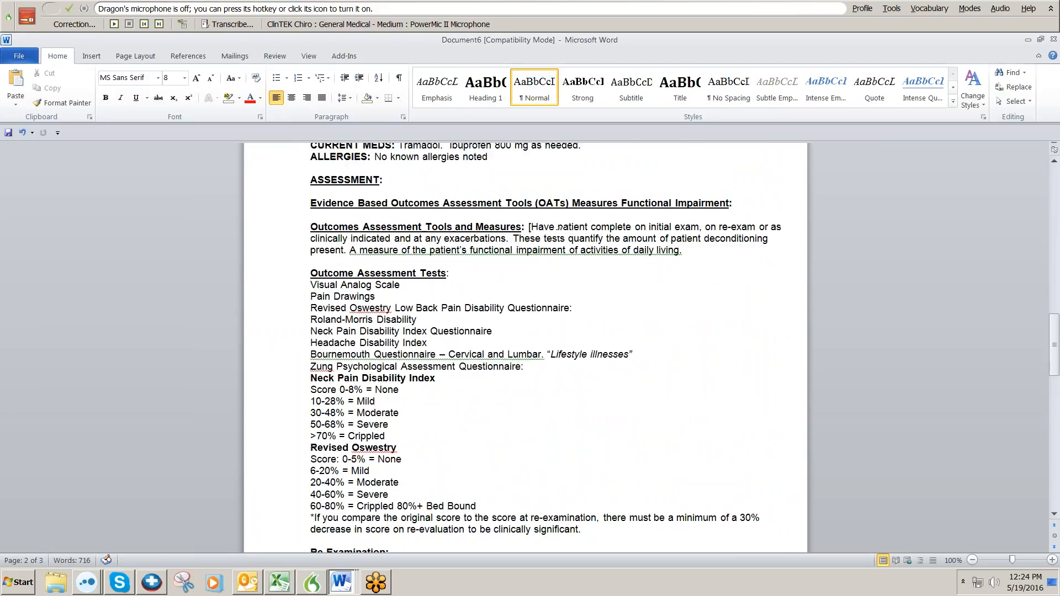
pyautogui.scroll(7, 473, 422)
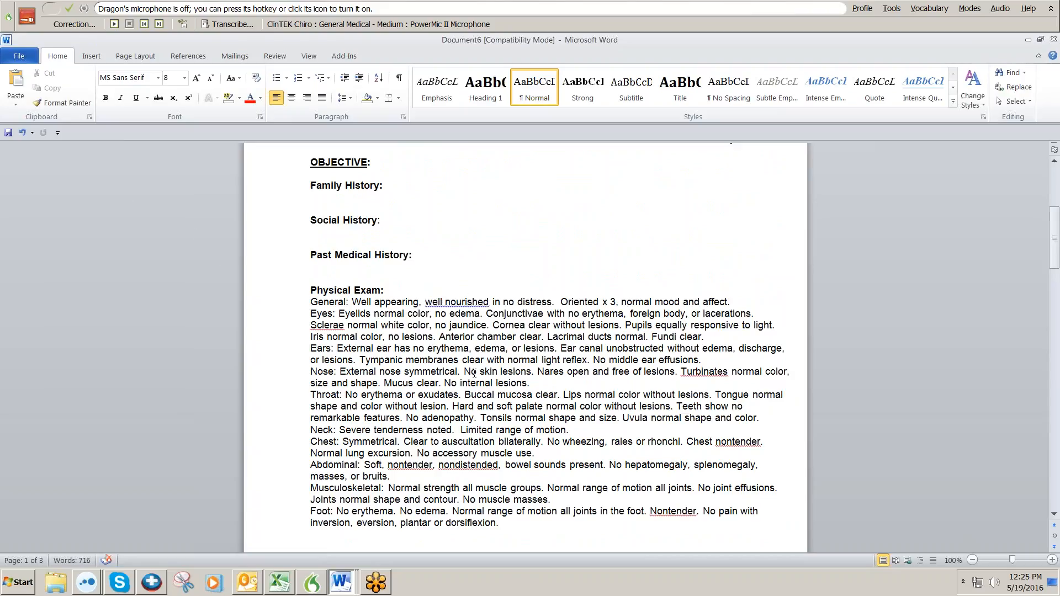
pyautogui.scroll(8, 474, 381)
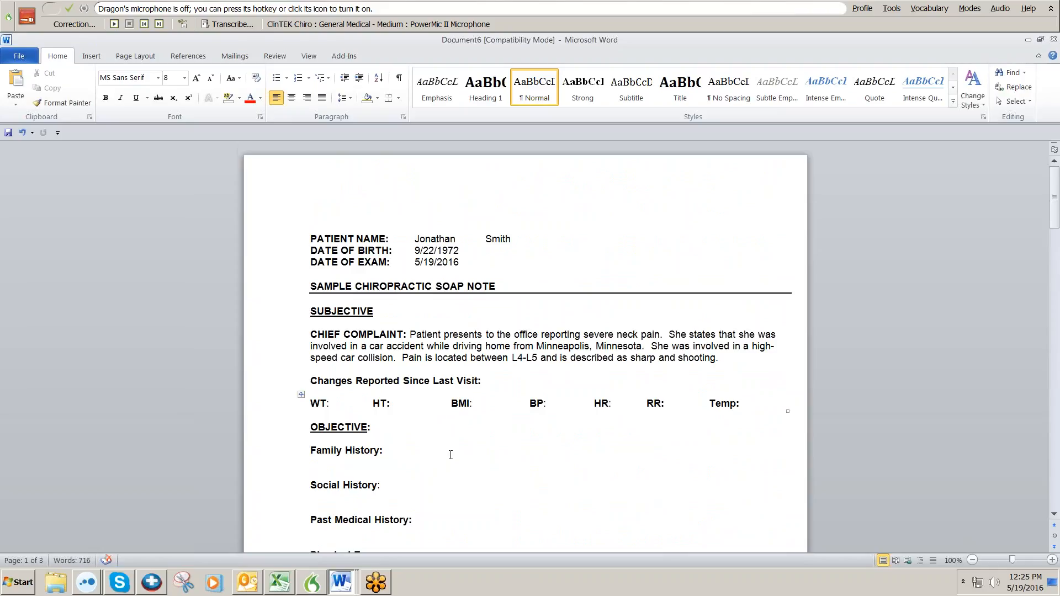
pyautogui.press('KP_Add')
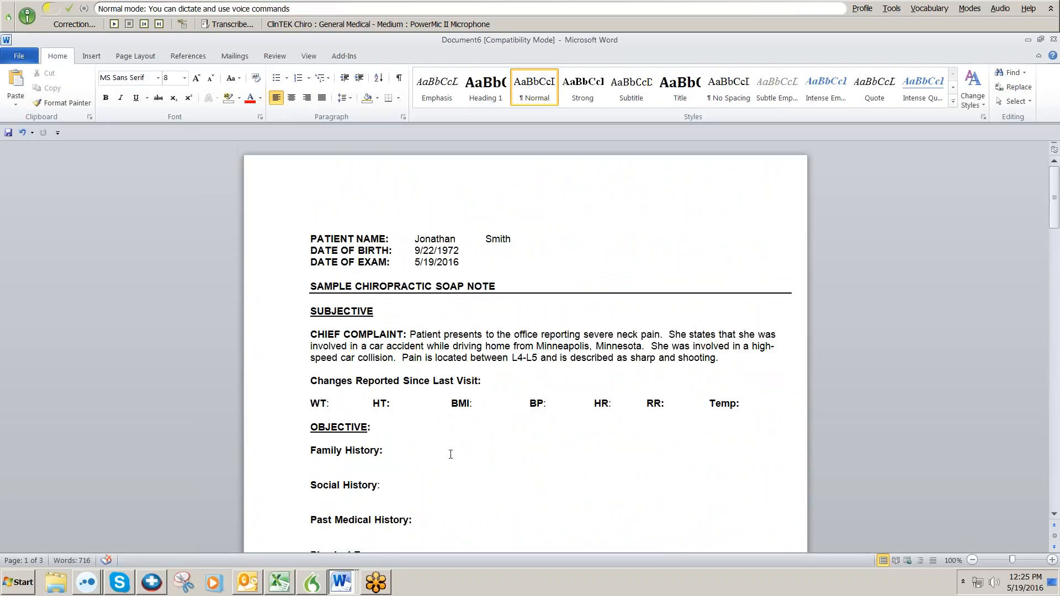
# Open a fresh SOAP note template (Document7) by voice, delete stray dictated lines, and turn off the mic.
pyautogui.hotkey('ctrl', 'End')
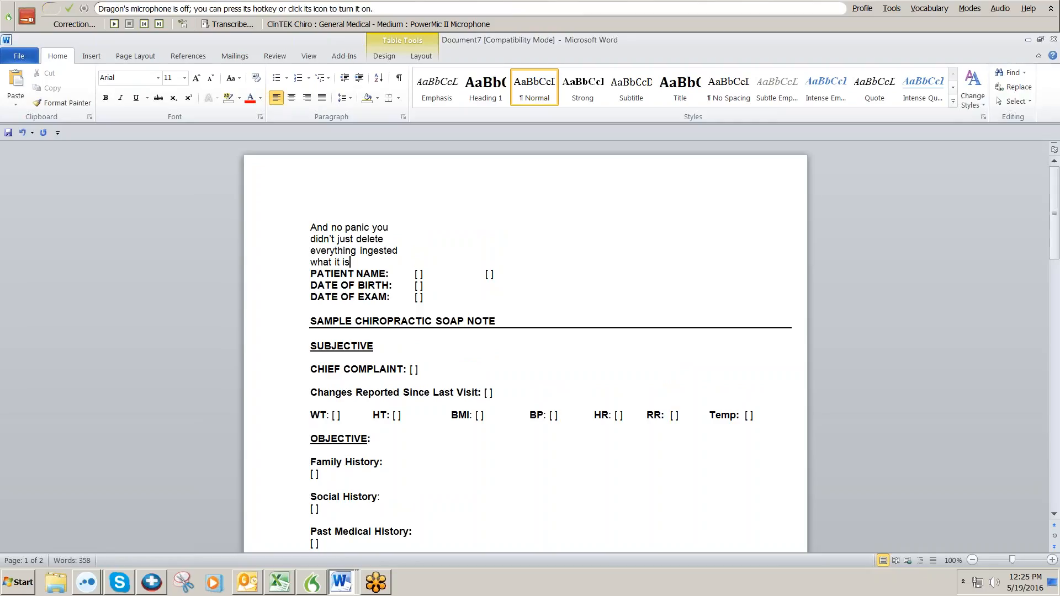
pyautogui.press('KP_Add')
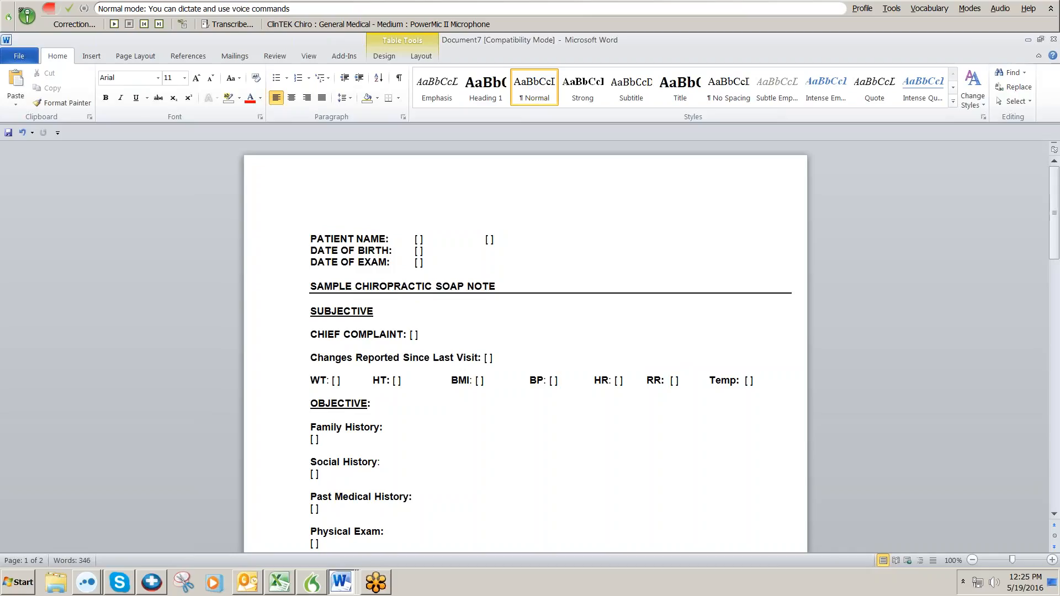
pyautogui.press('KP_Add')
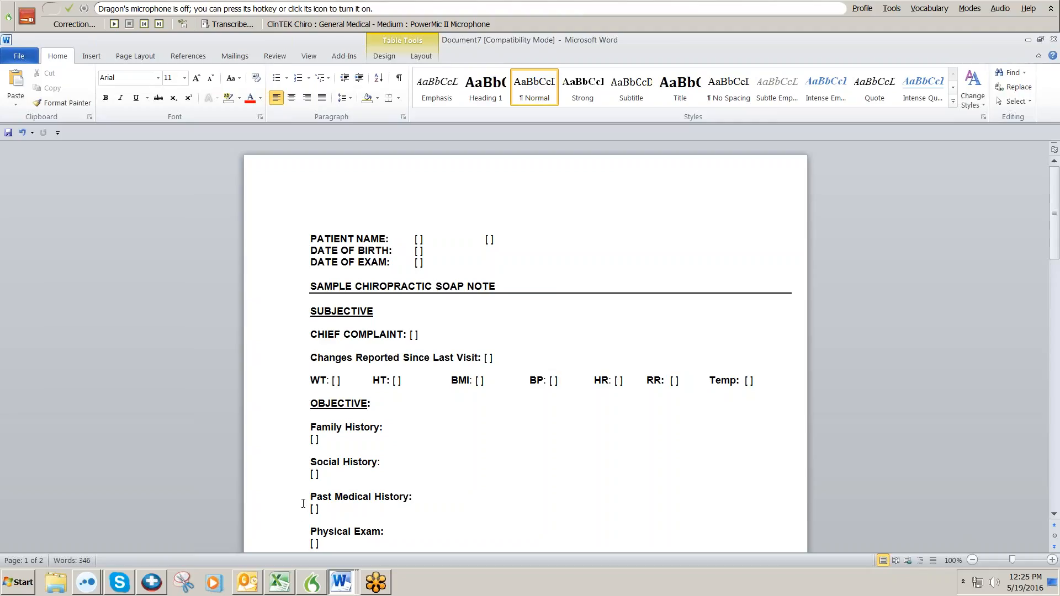
# Minimize the Word windows and open 2016-05-19 122510.doc from the desktop Patient File folder.
pyautogui.click(1028, 41)
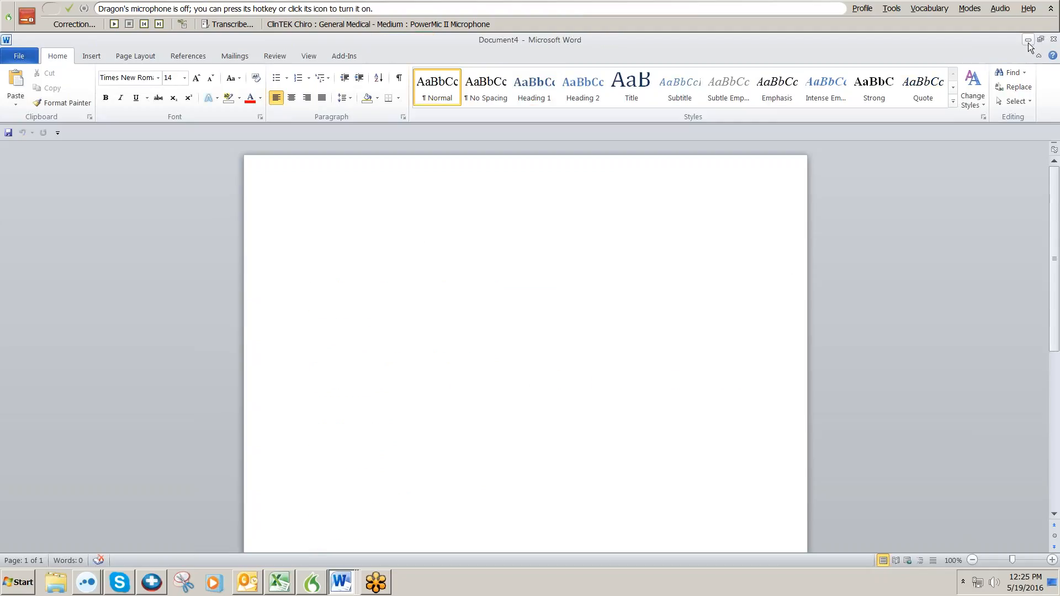
pyautogui.click(1028, 40)
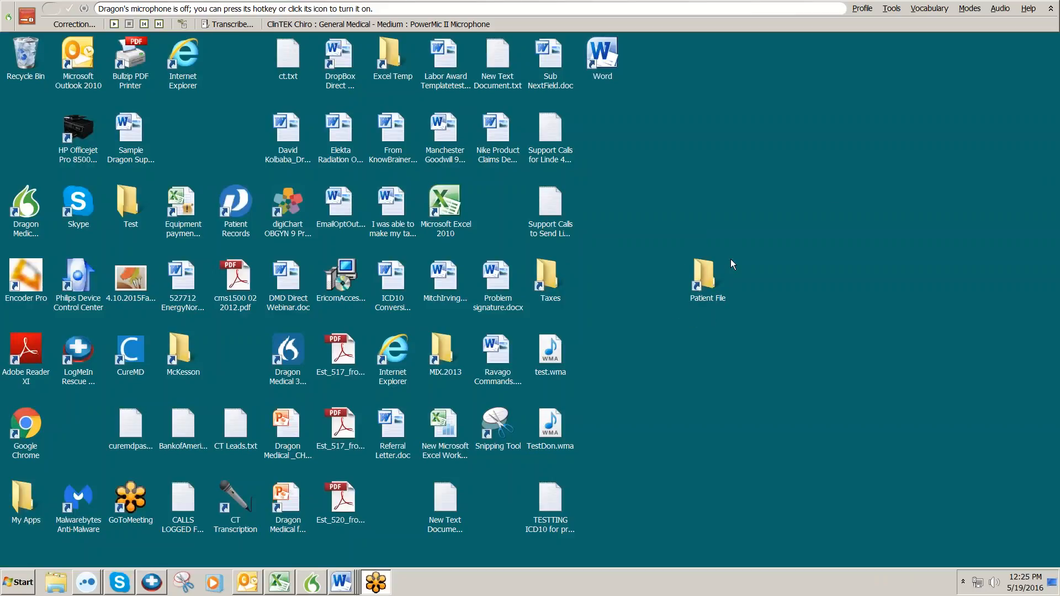
pyautogui.doubleClick(708, 278)
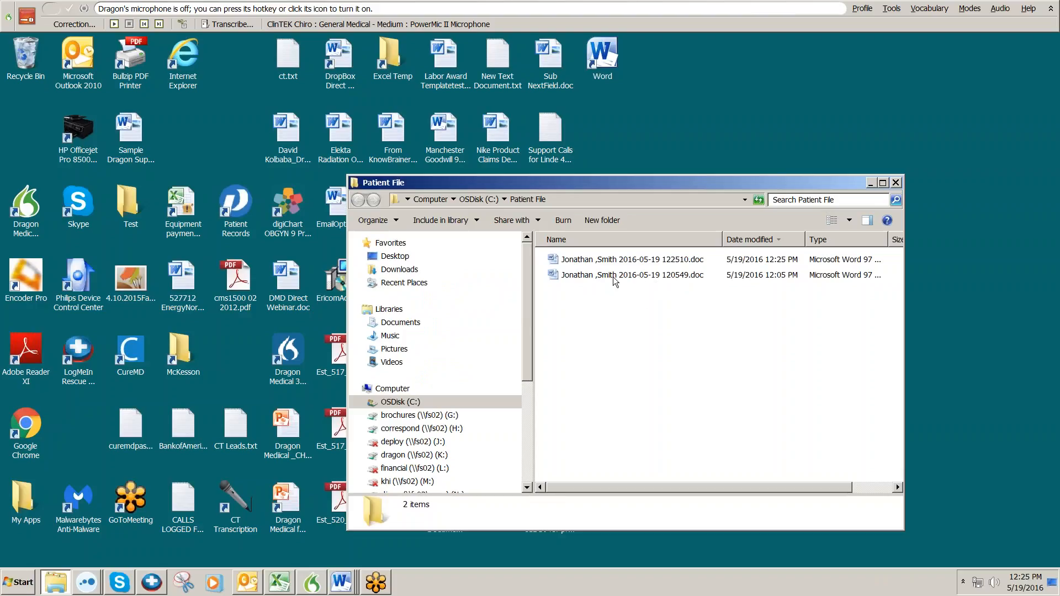
pyautogui.click(620, 262)
pyautogui.doubleClick(620, 263)
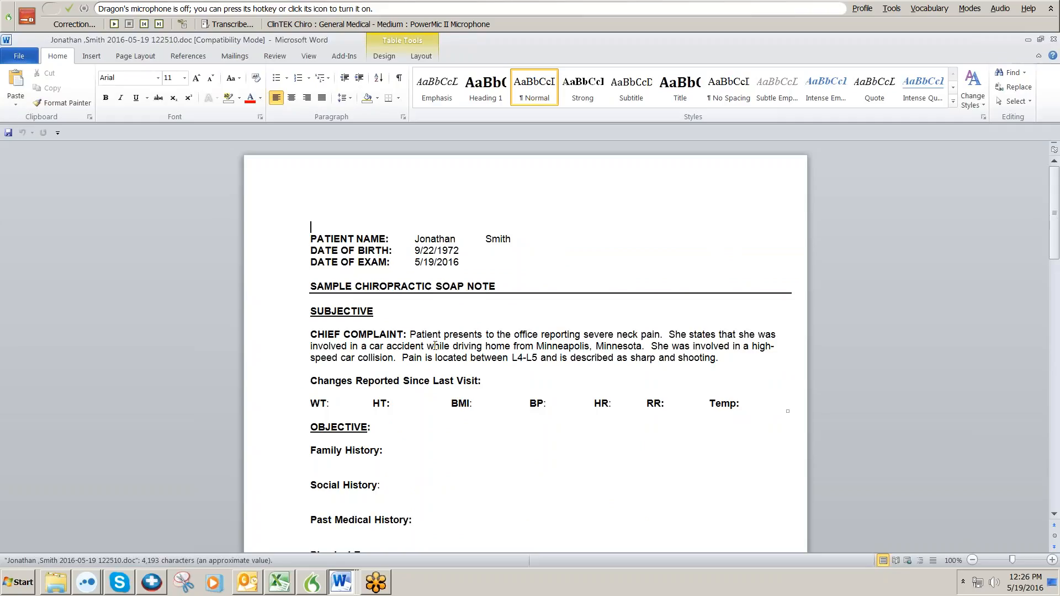
# Scroll through pages 1 and 2 to confirm bracket-free content, including Ibuprofen 800 mg as needed.
pyautogui.scroll(-5, 497, 475)
pyautogui.scroll(-3, 501, 473)
pyautogui.scroll(8, 500, 480)
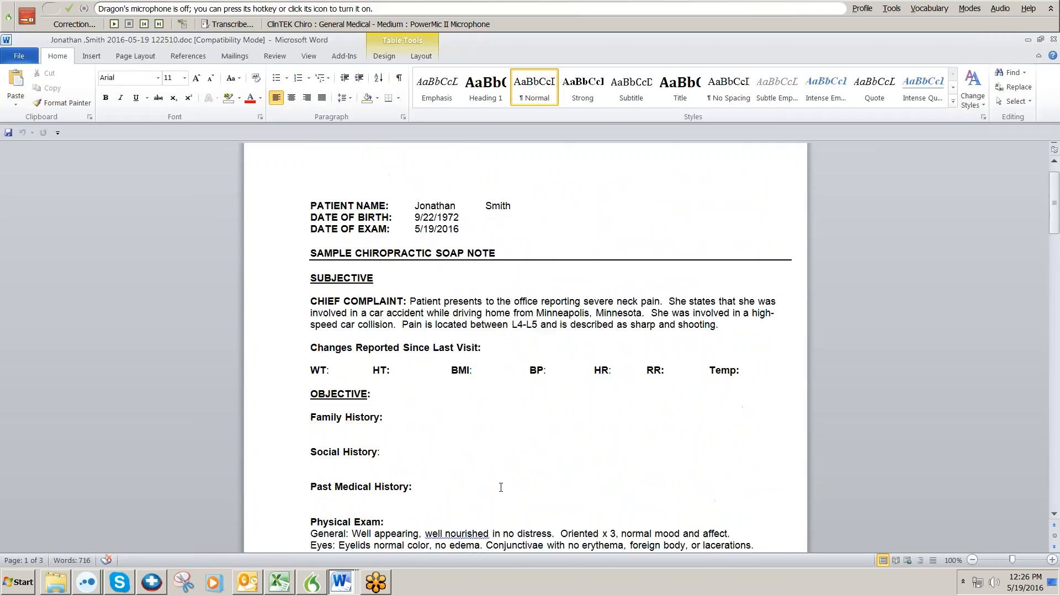
pyautogui.scroll(-5, 502, 475)
pyautogui.scroll(-20, 508, 458)
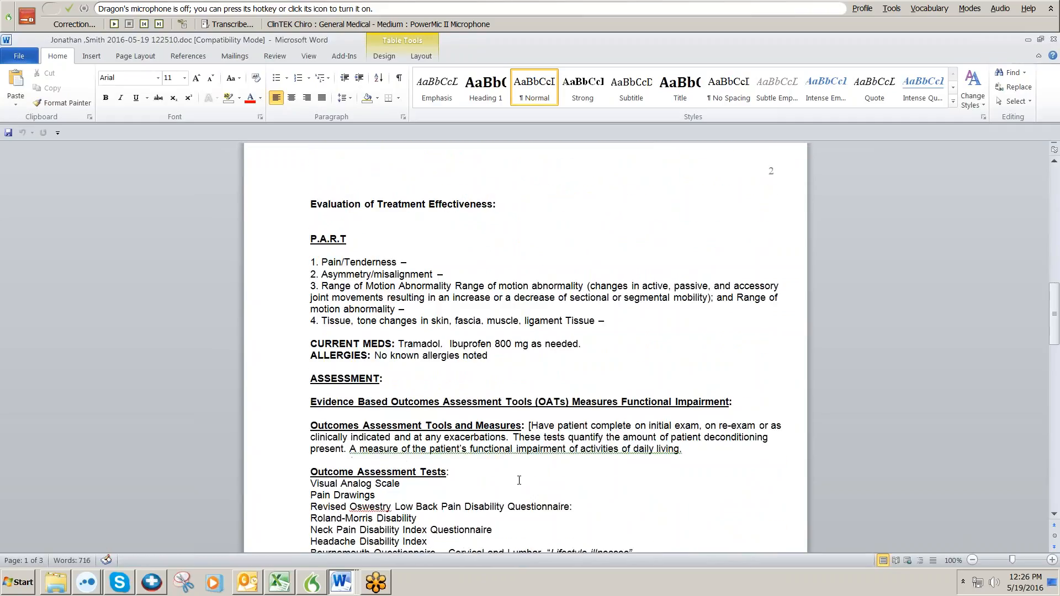